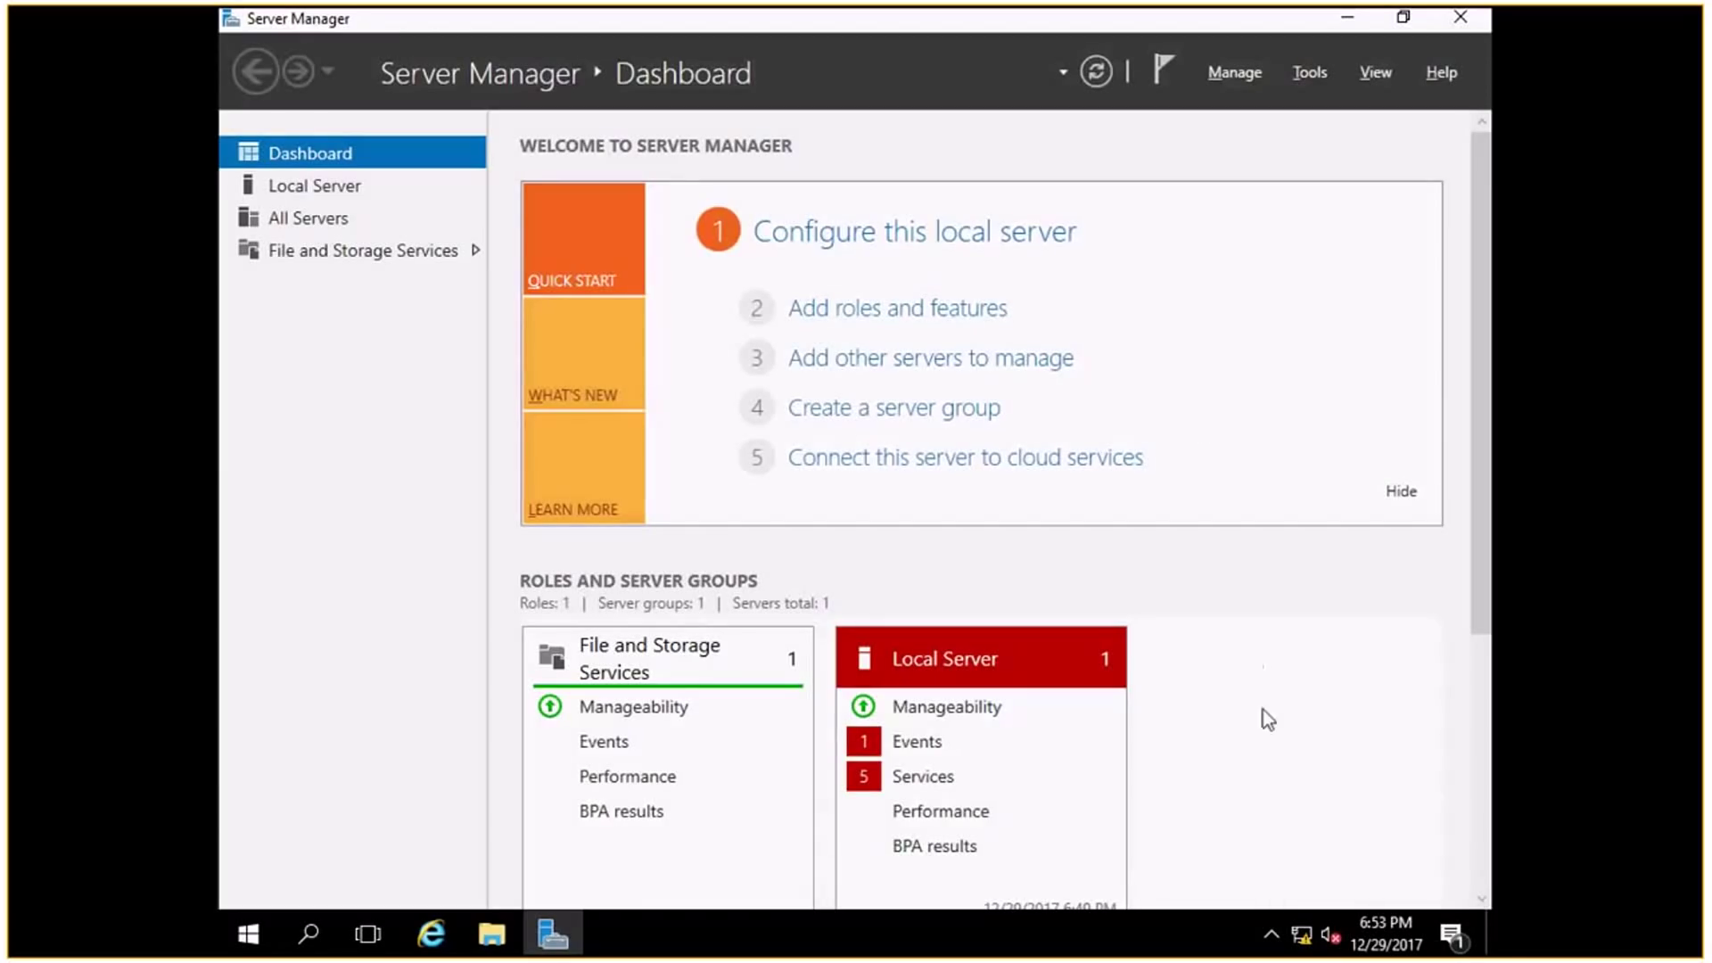
Open the IPv4 properties of the Ethernet0 adapter from Network and Sharing Center.
mouse_move(1302, 933)
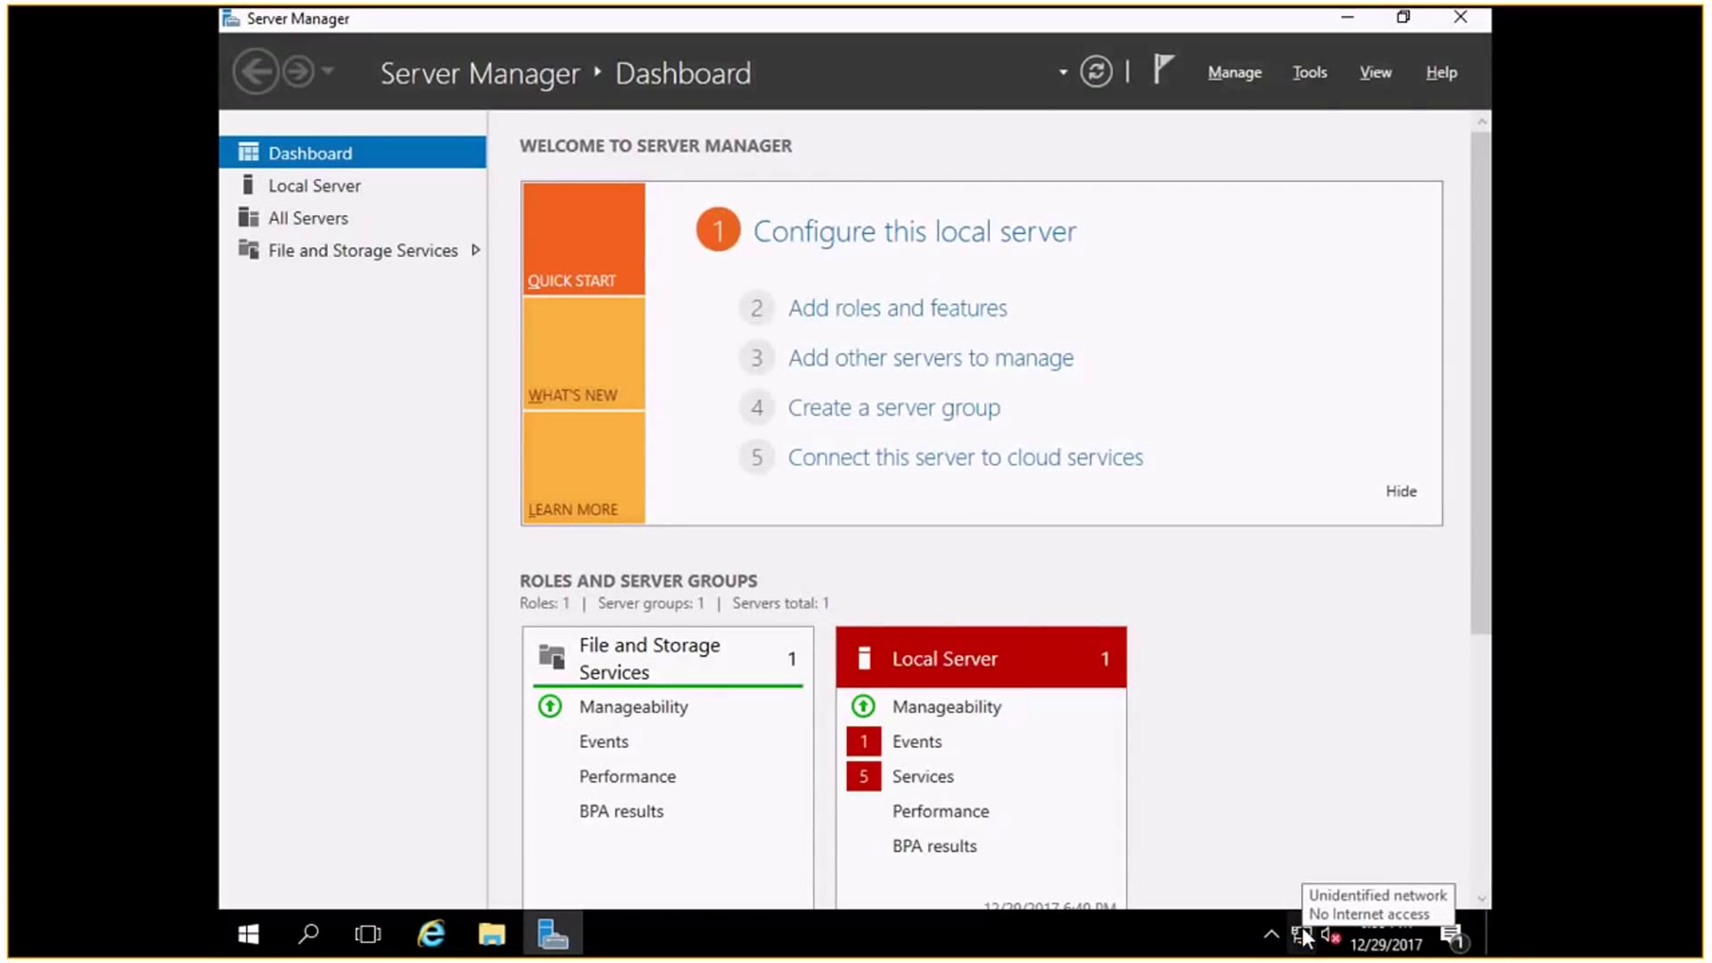
right_click(1303, 935)
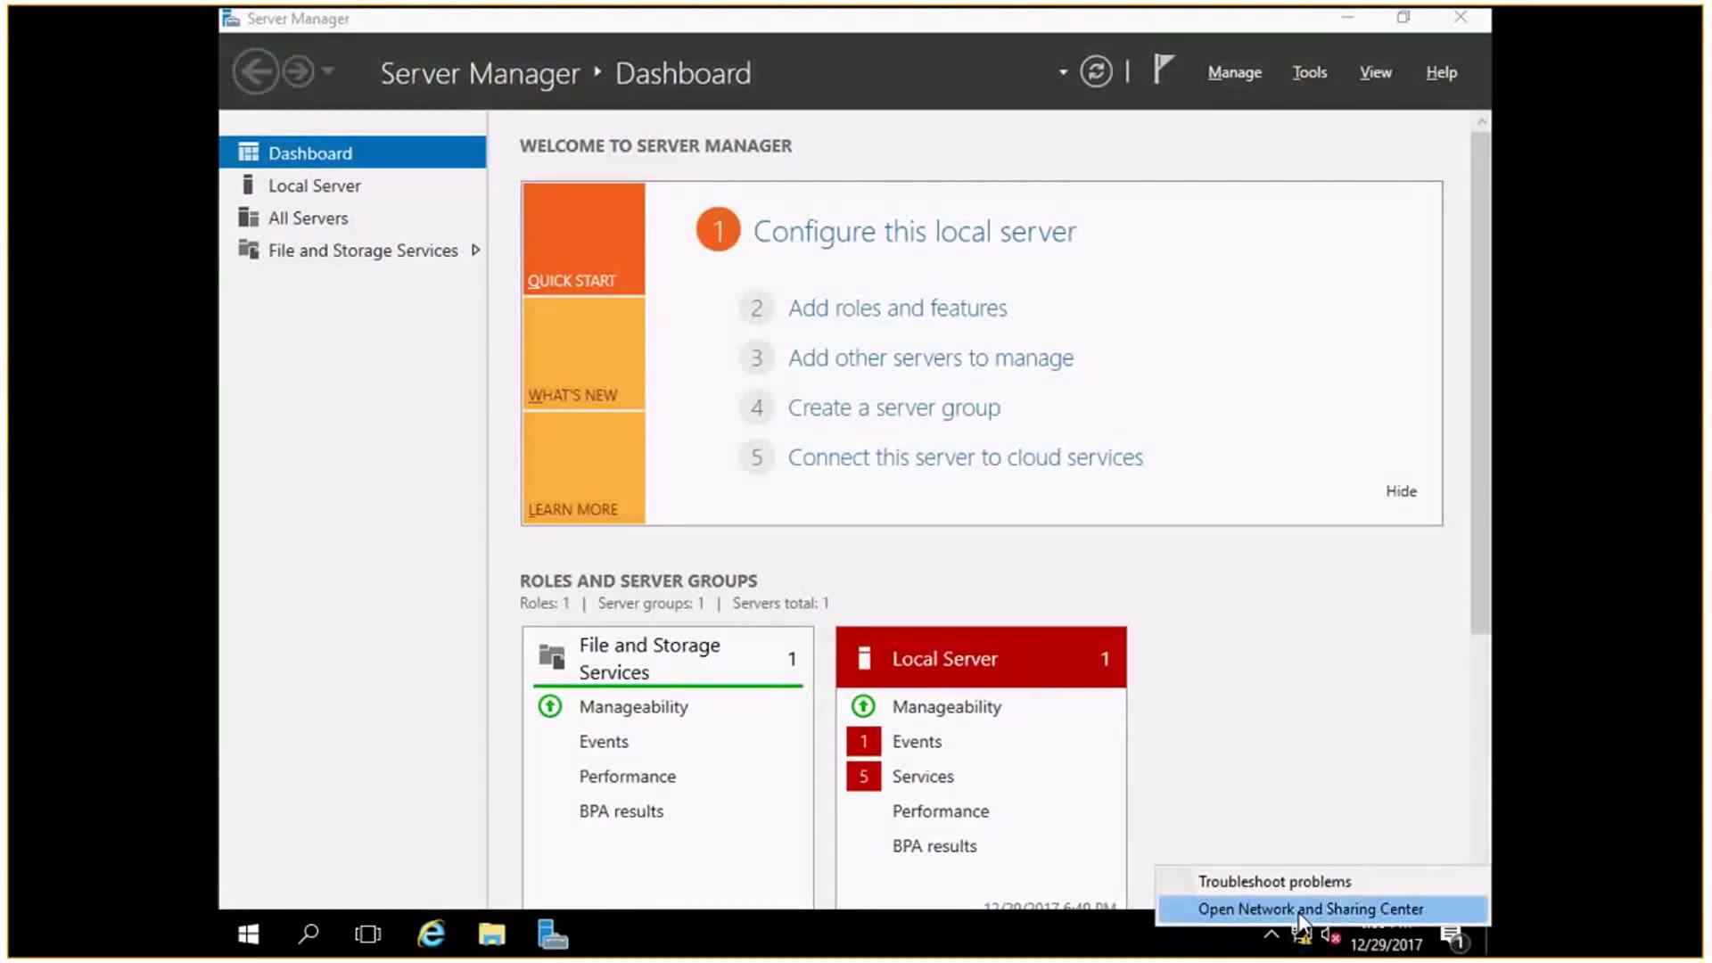
left_click(1302, 910)
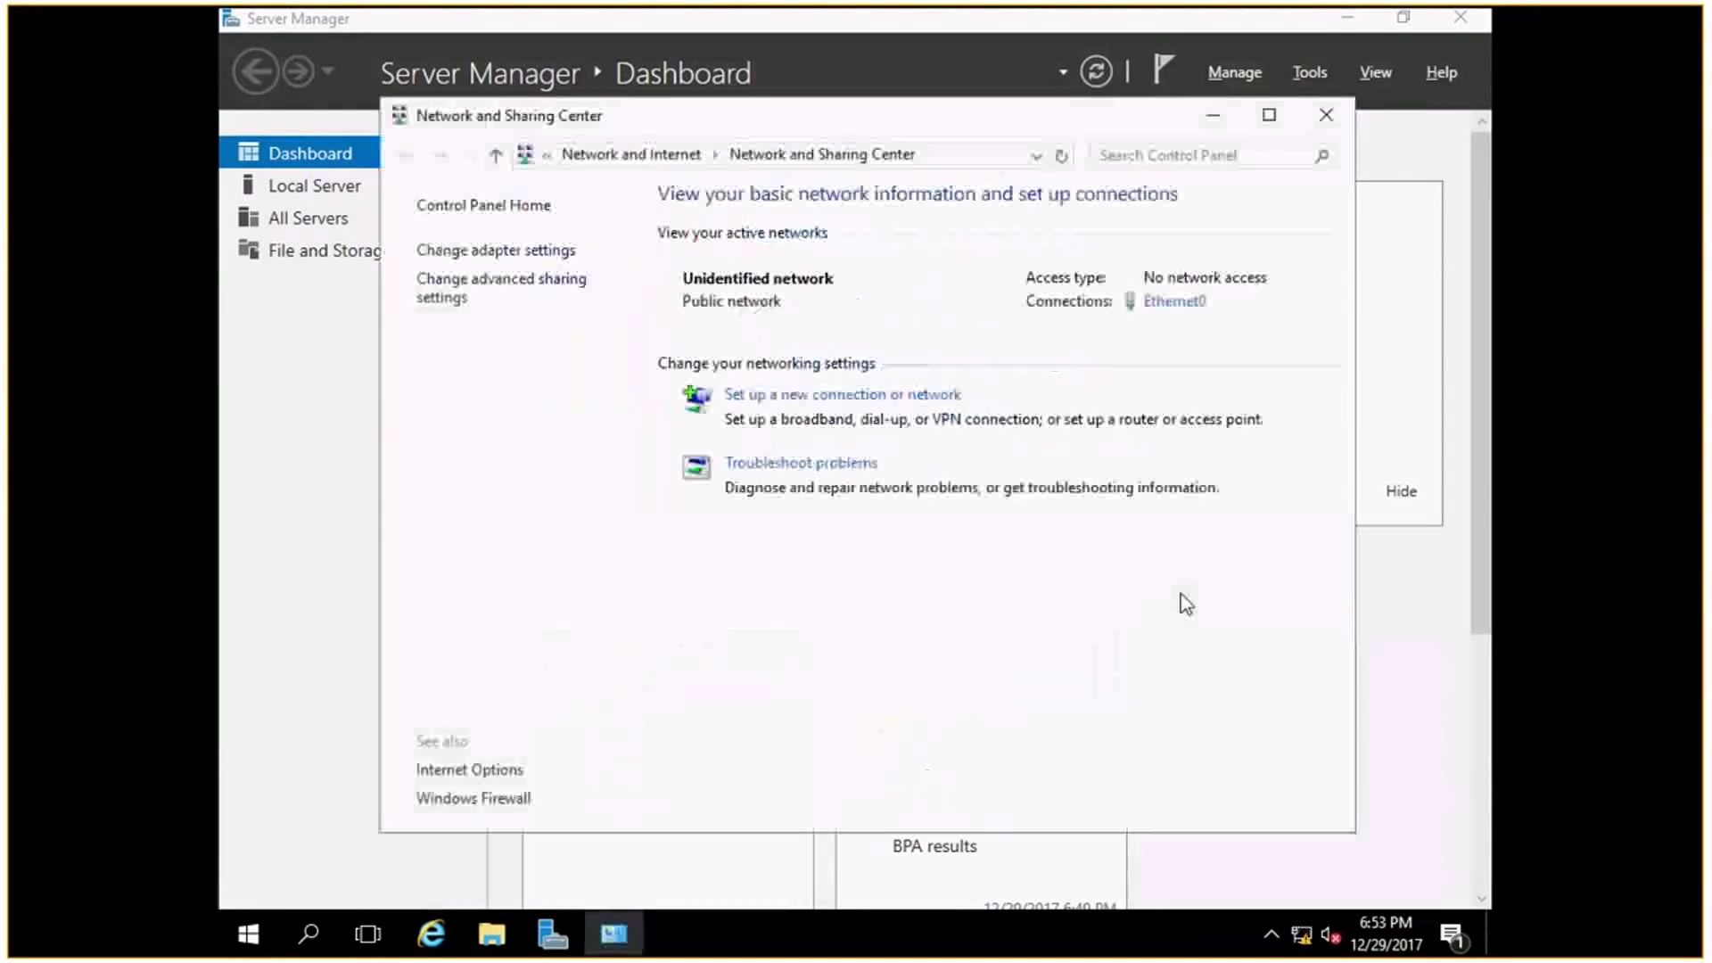
left_click(1173, 303)
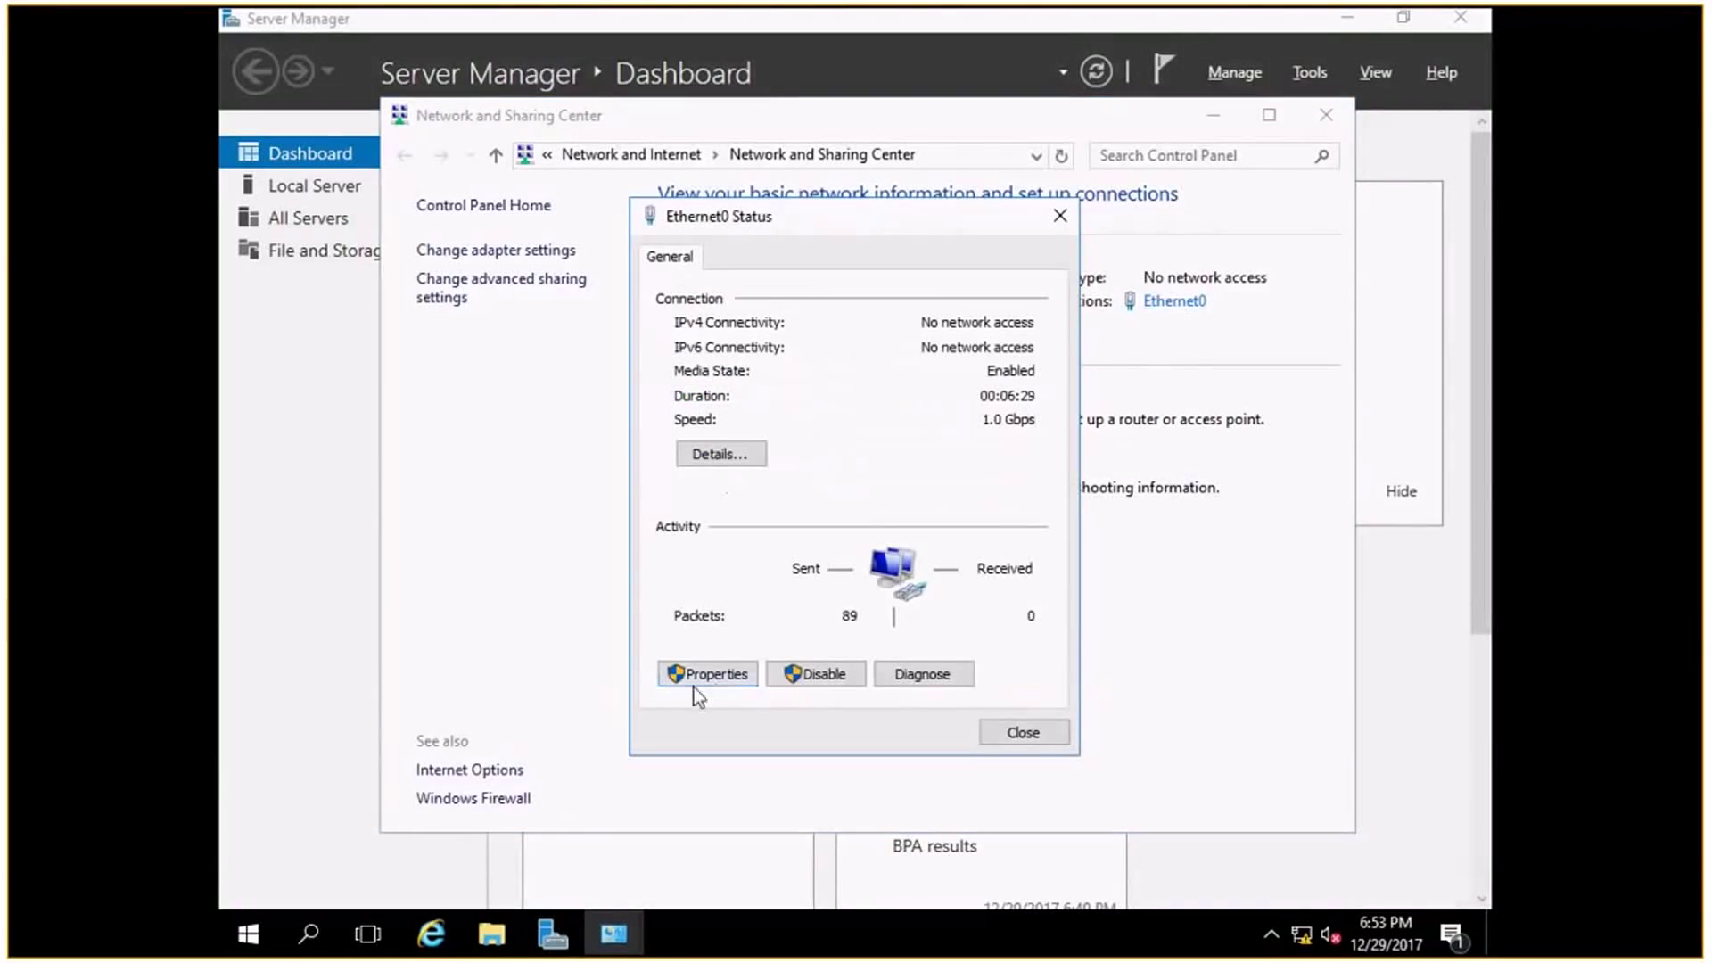
left_click(693, 683)
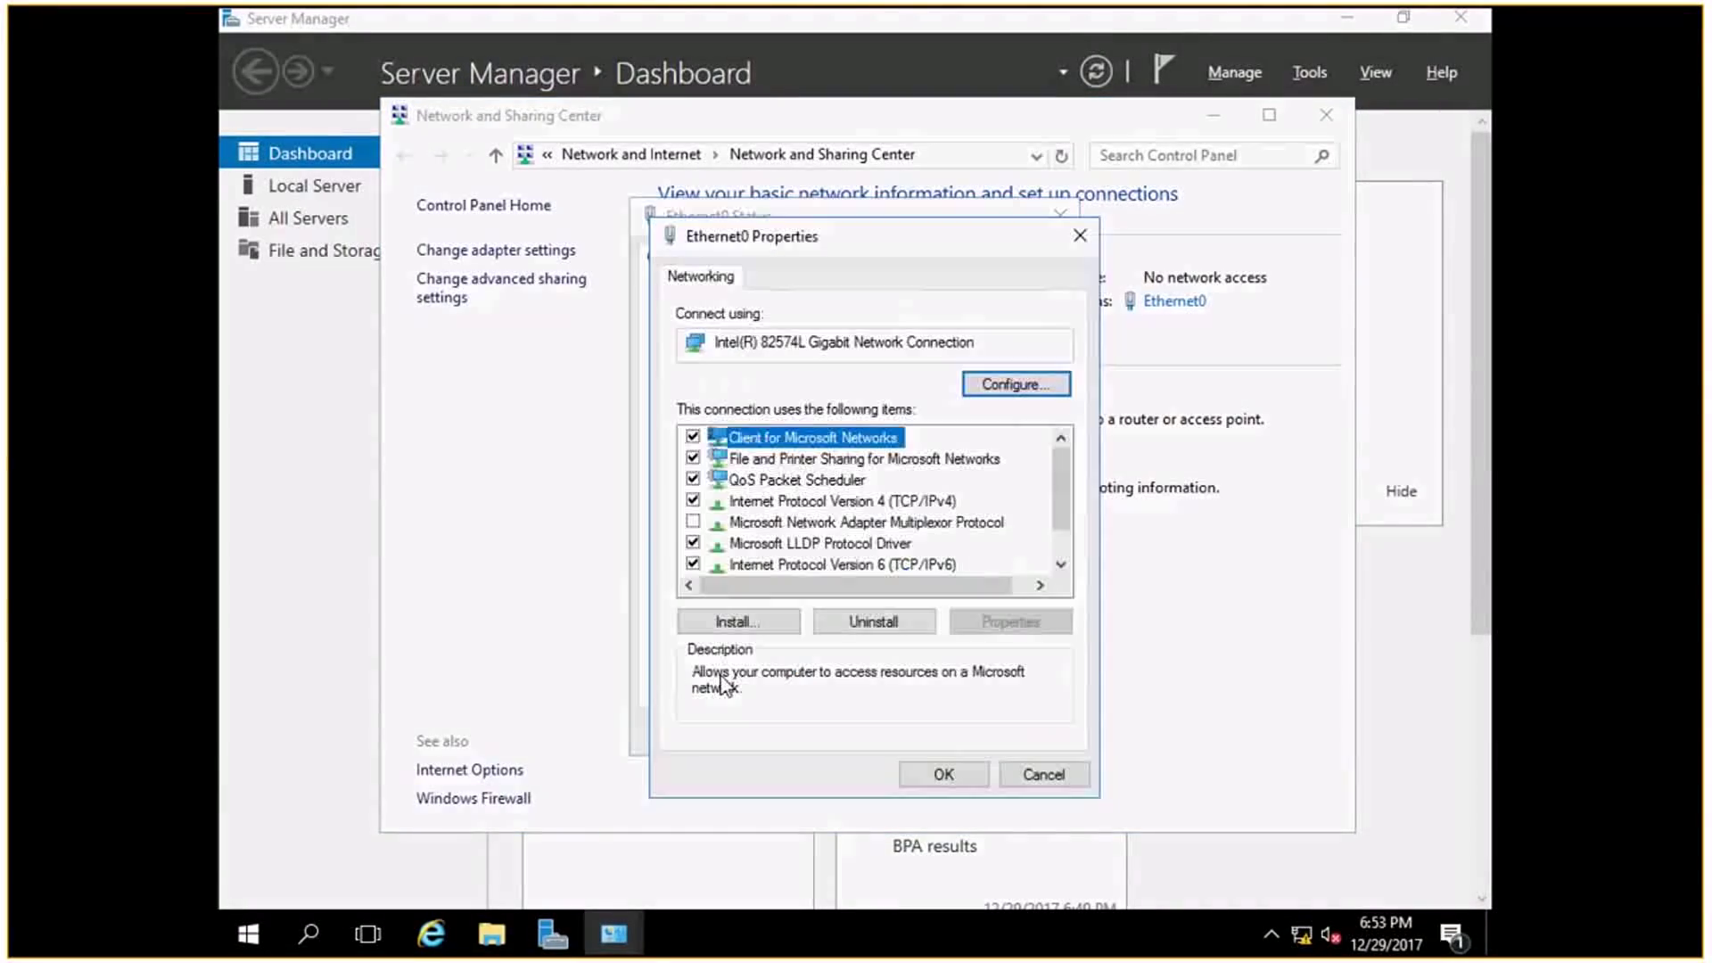
left_click(908, 502)
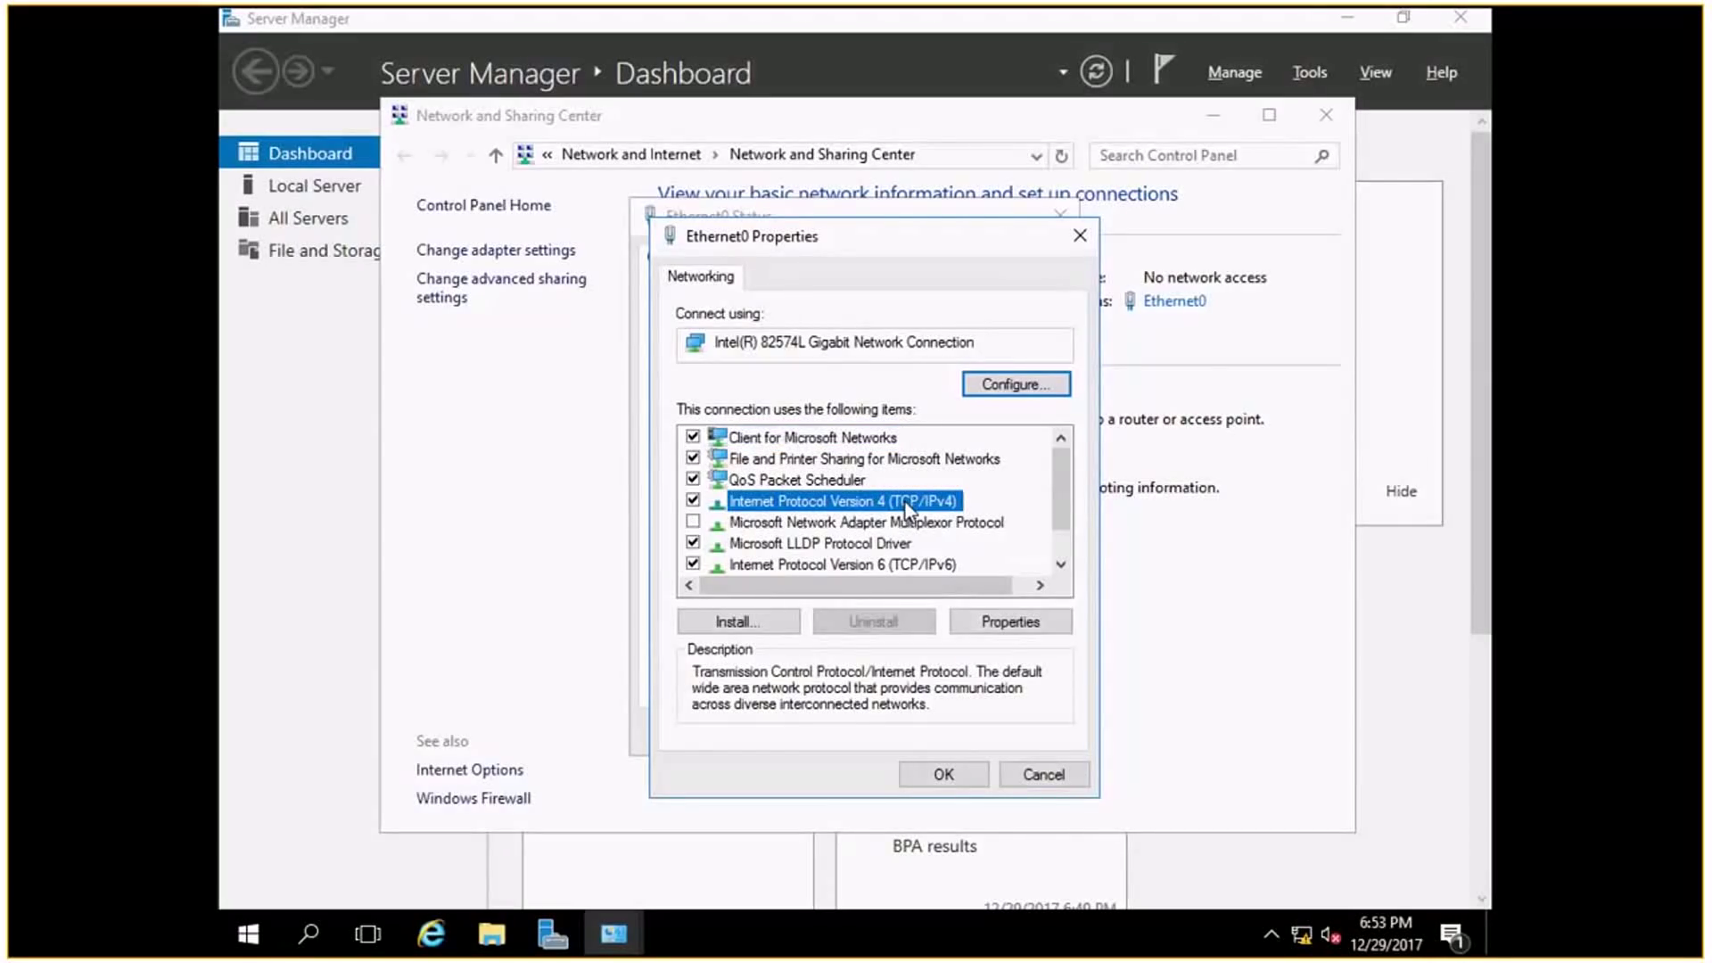
left_click(1000, 629)
Assign static IP 192.168.10.1 with subnet mask 255.255.255.0 and confirm.
left_click(854, 513)
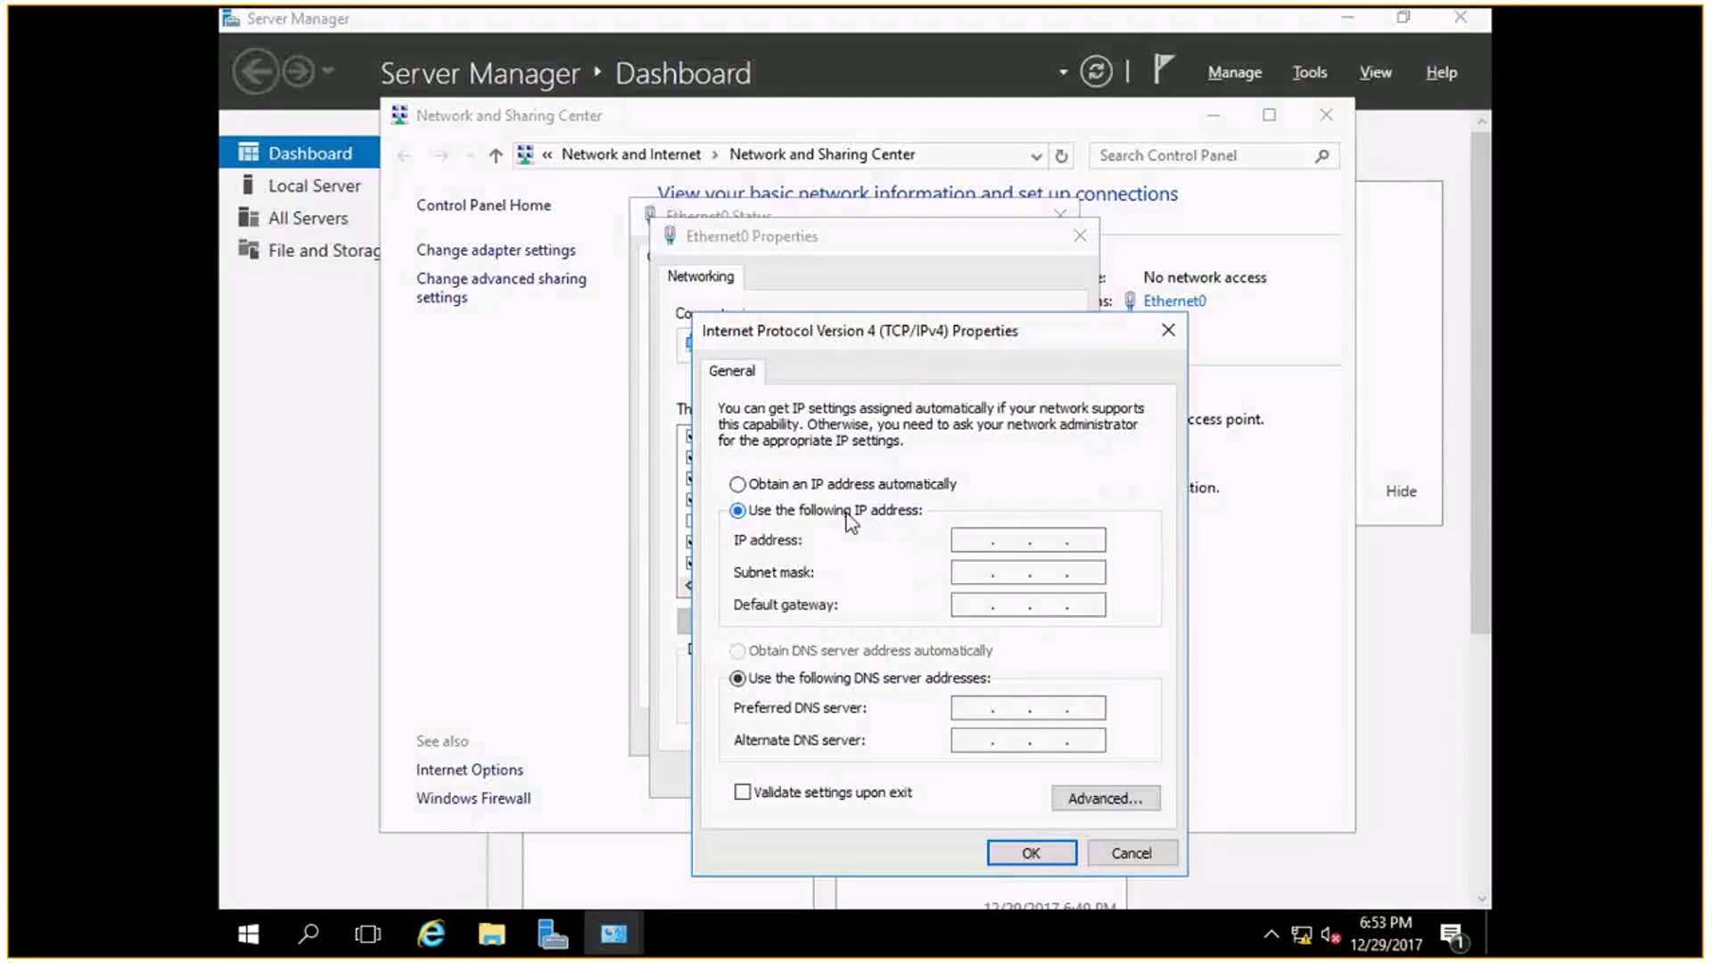
left_click(965, 542)
type("192 . 168 . 10 . 1")
left_click(984, 574)
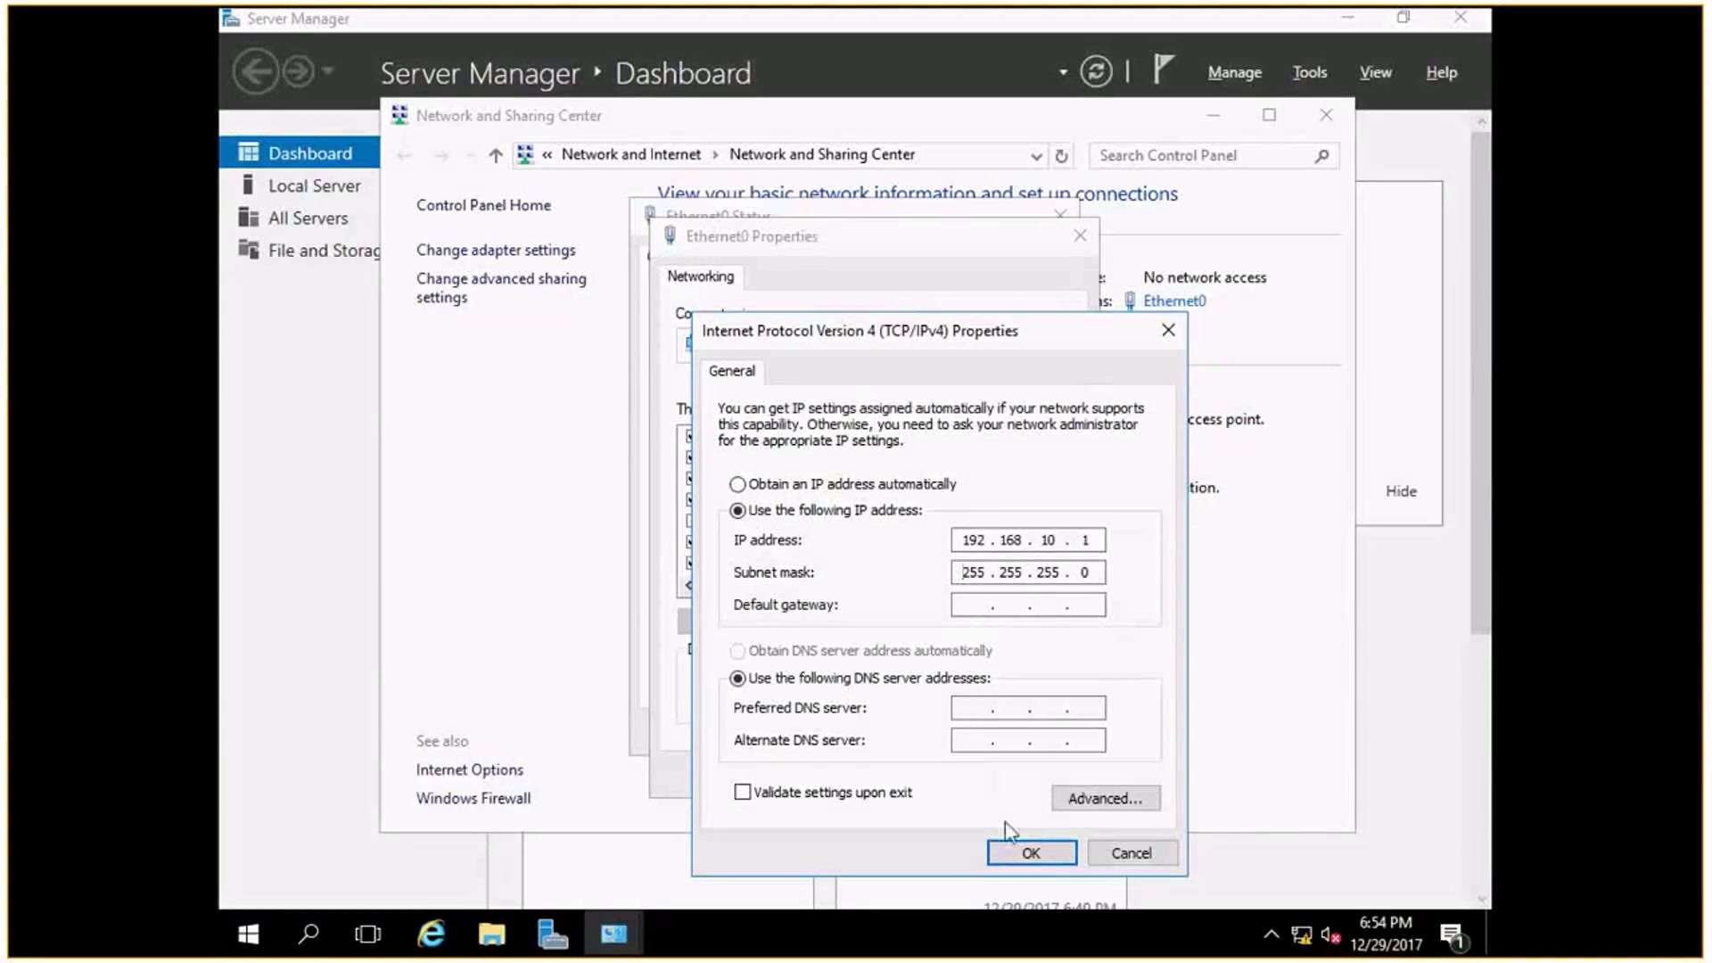
left_click(1016, 857)
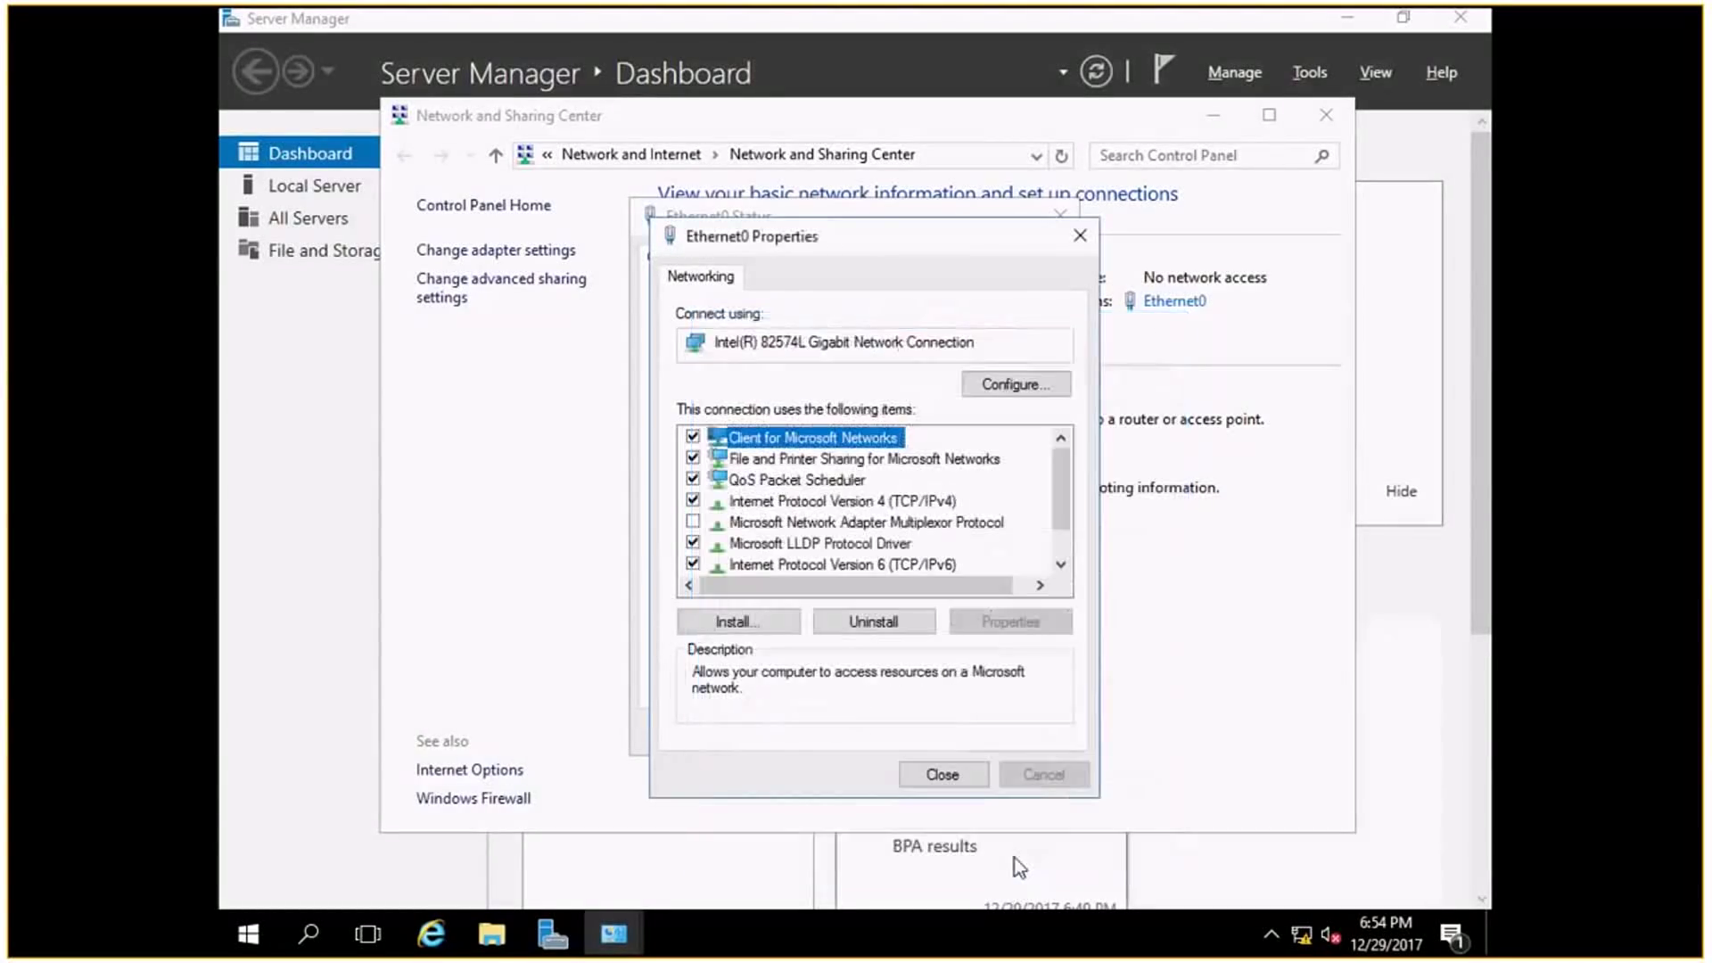
Close Ethernet0 Properties, Ethernet0 Status and Network and Sharing Center.
left_click(954, 776)
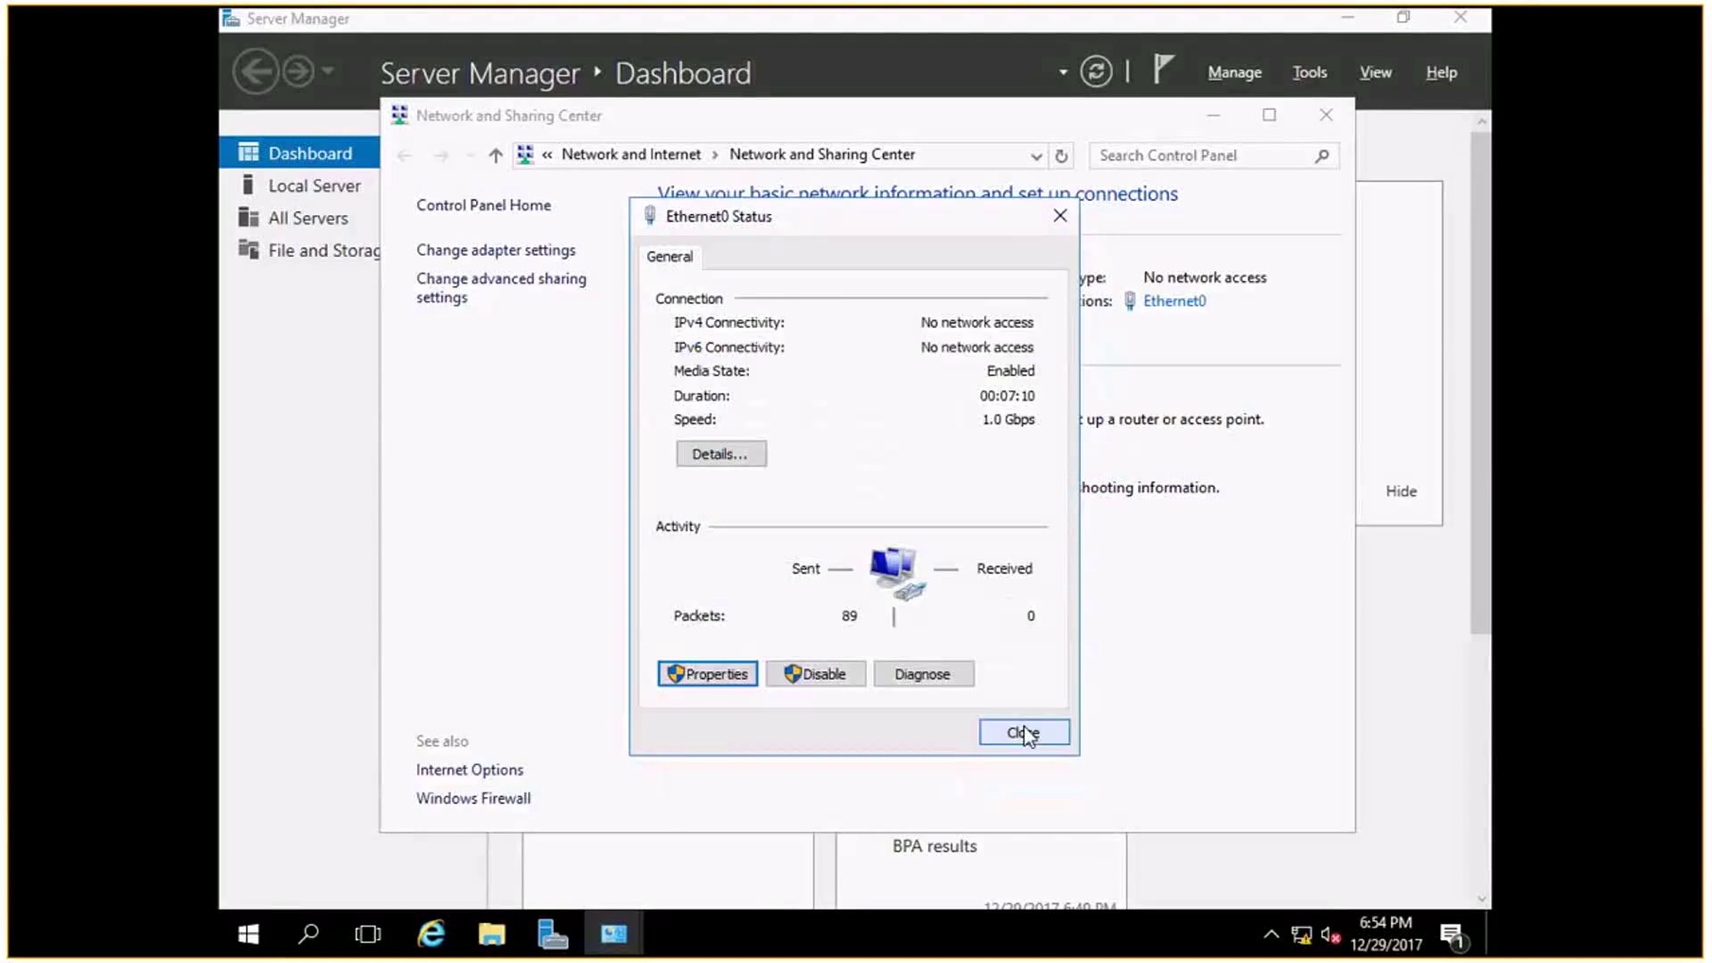
left_click(1022, 727)
left_click(1326, 115)
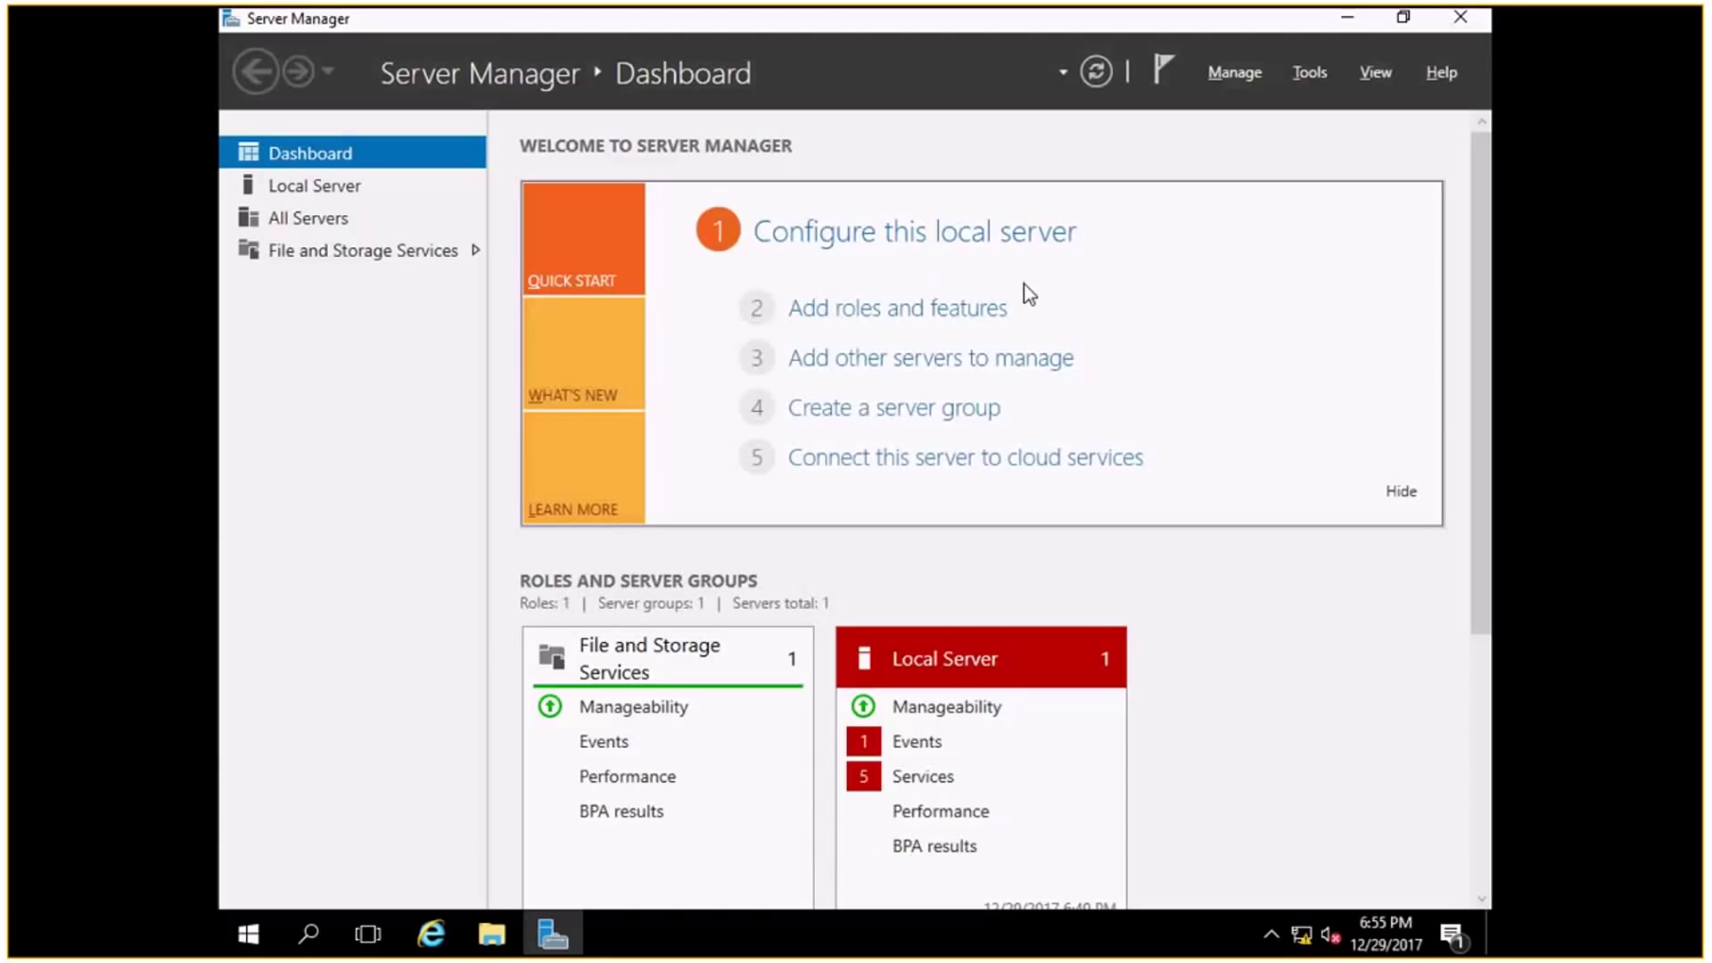
Run Add Roles and Features as role-based installation on the local server up to Server Roles.
left_click(928, 333)
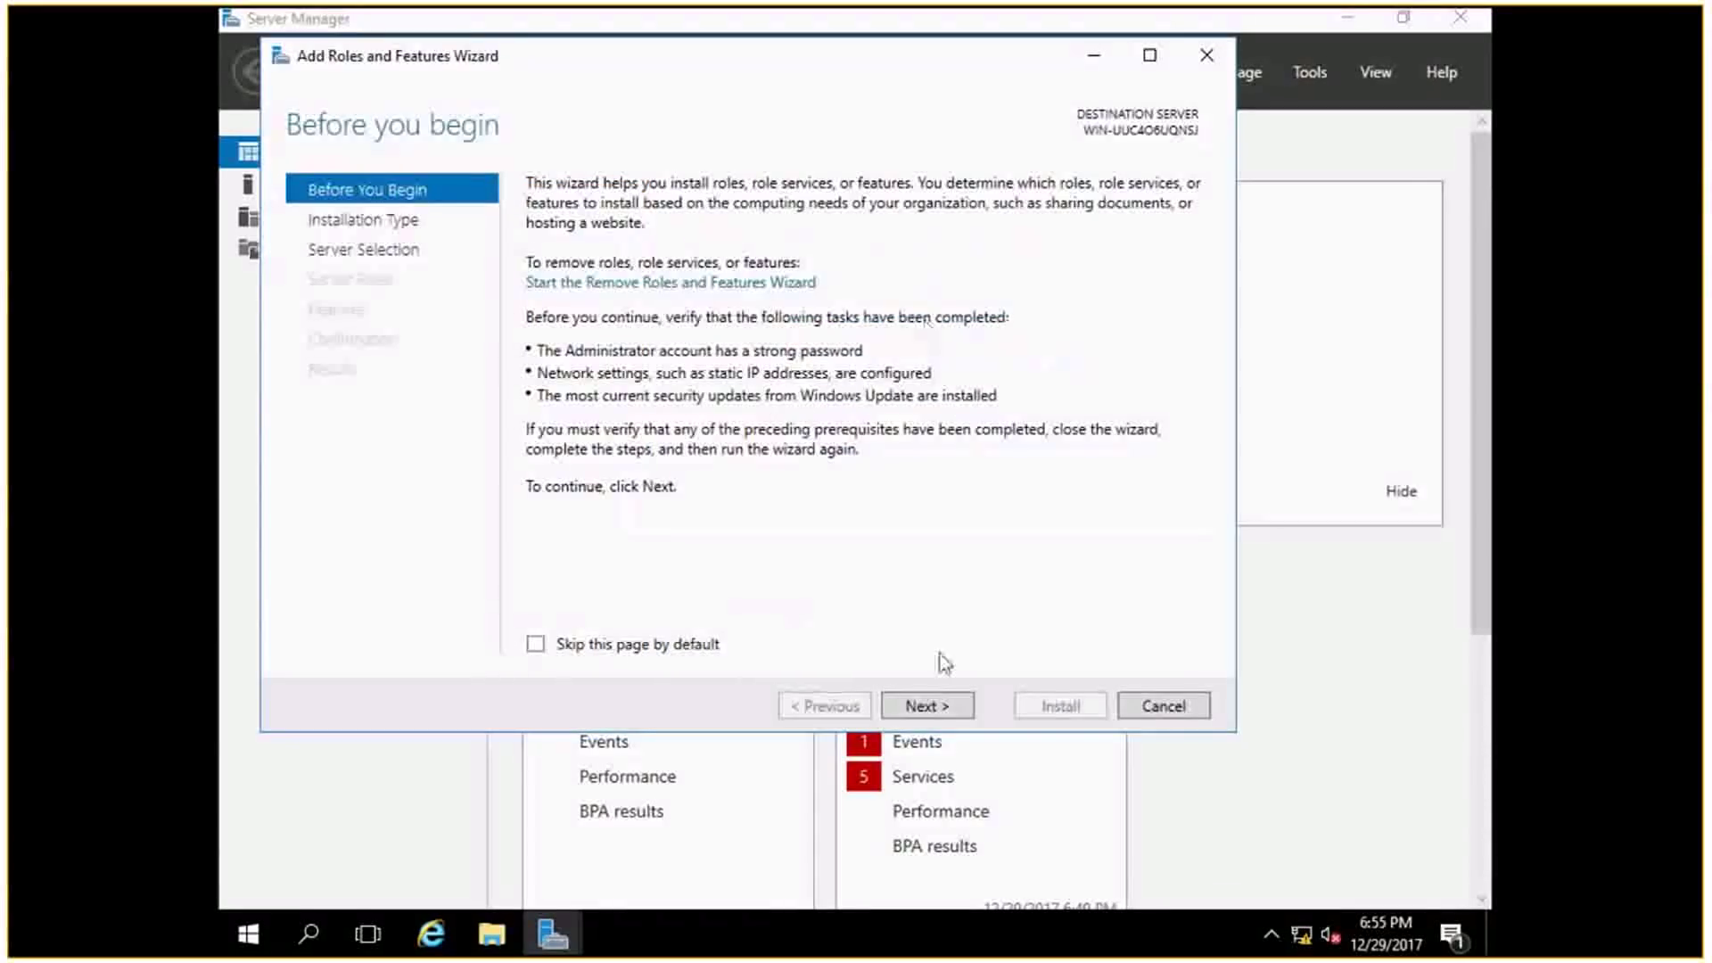
left_click(927, 707)
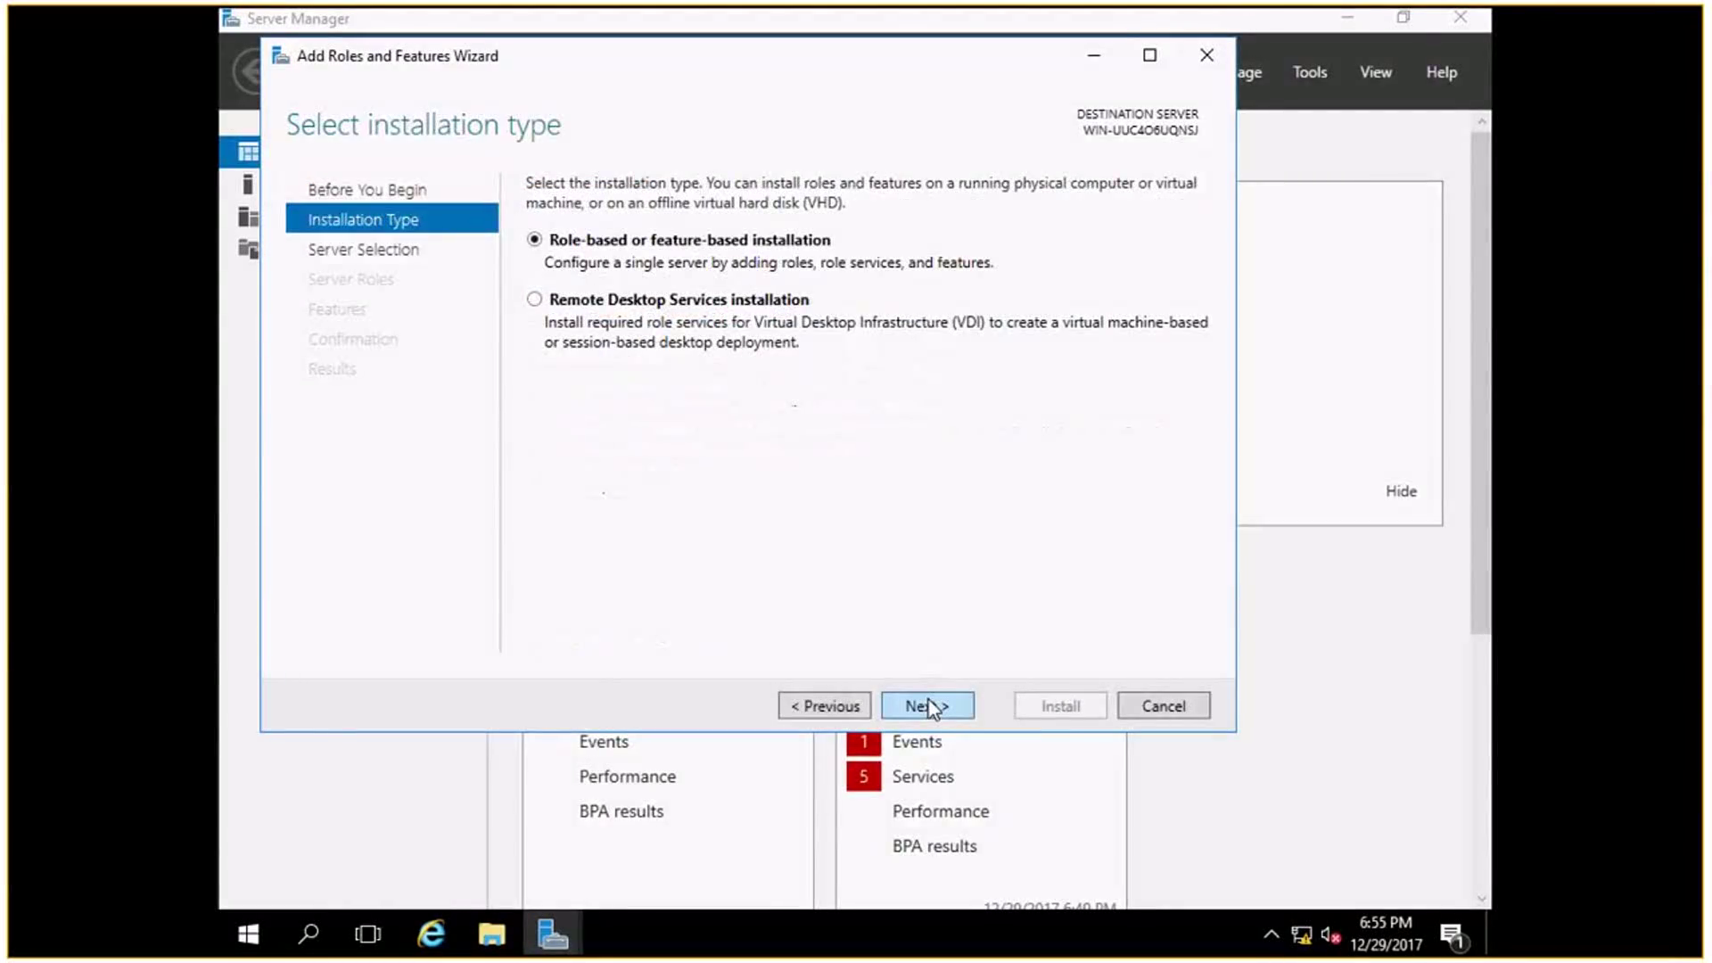
left_click(927, 706)
left_click(927, 706)
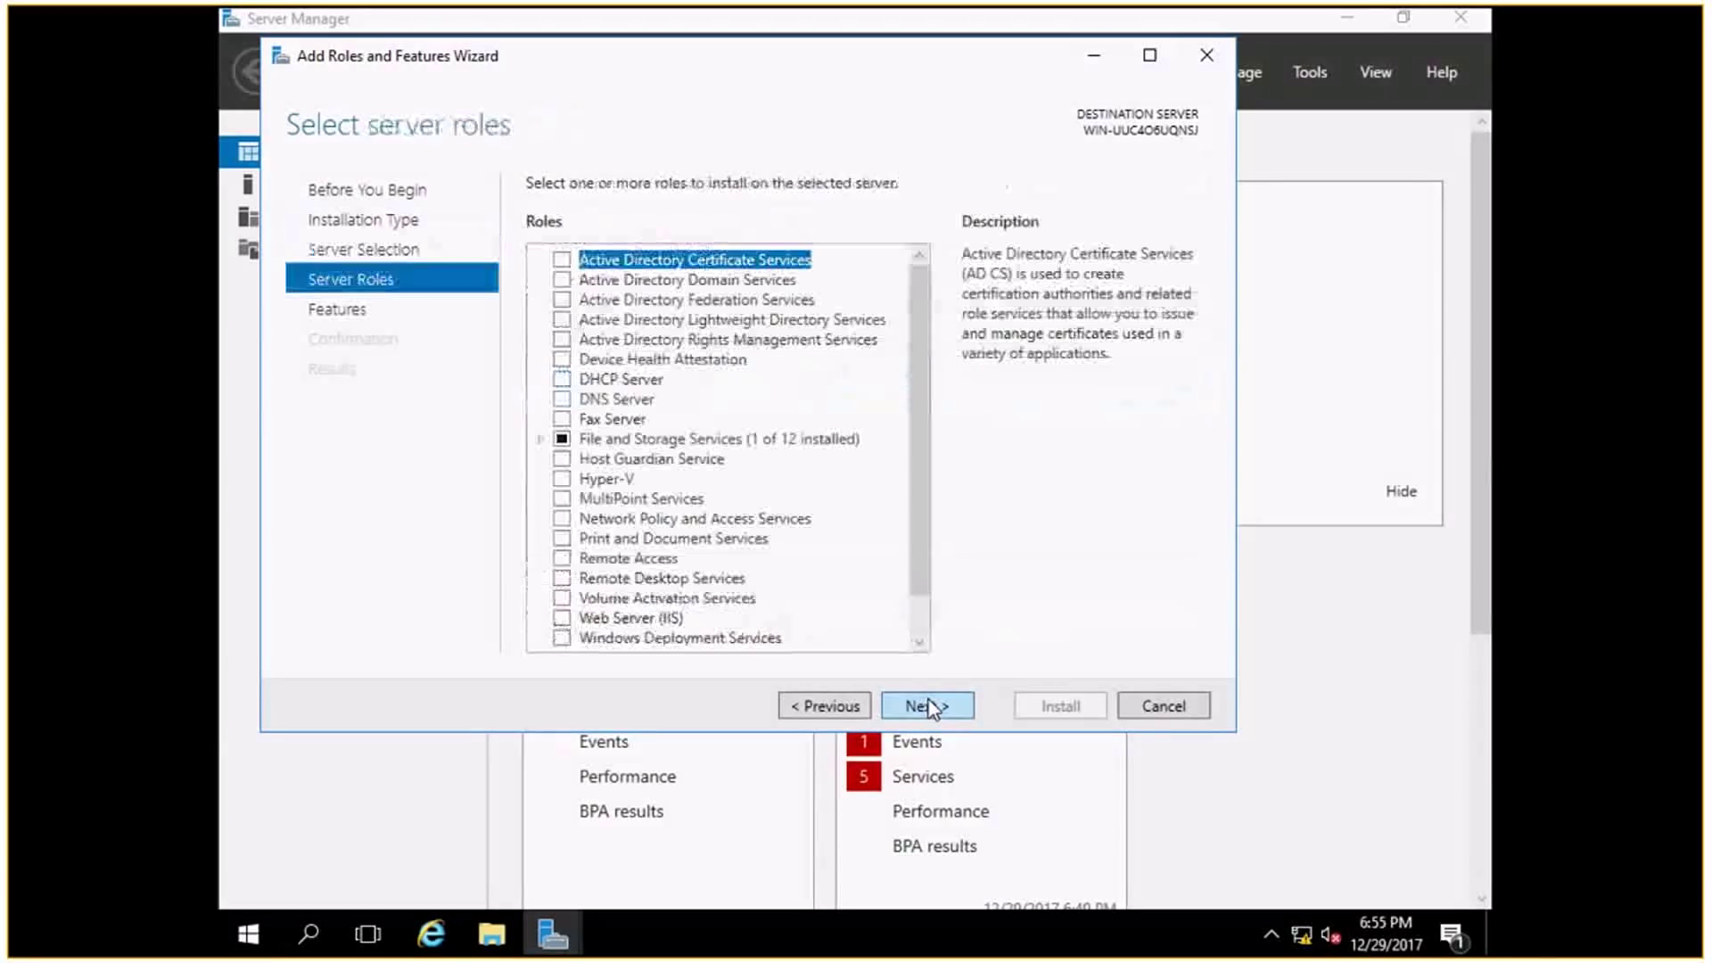
left_click(854, 711)
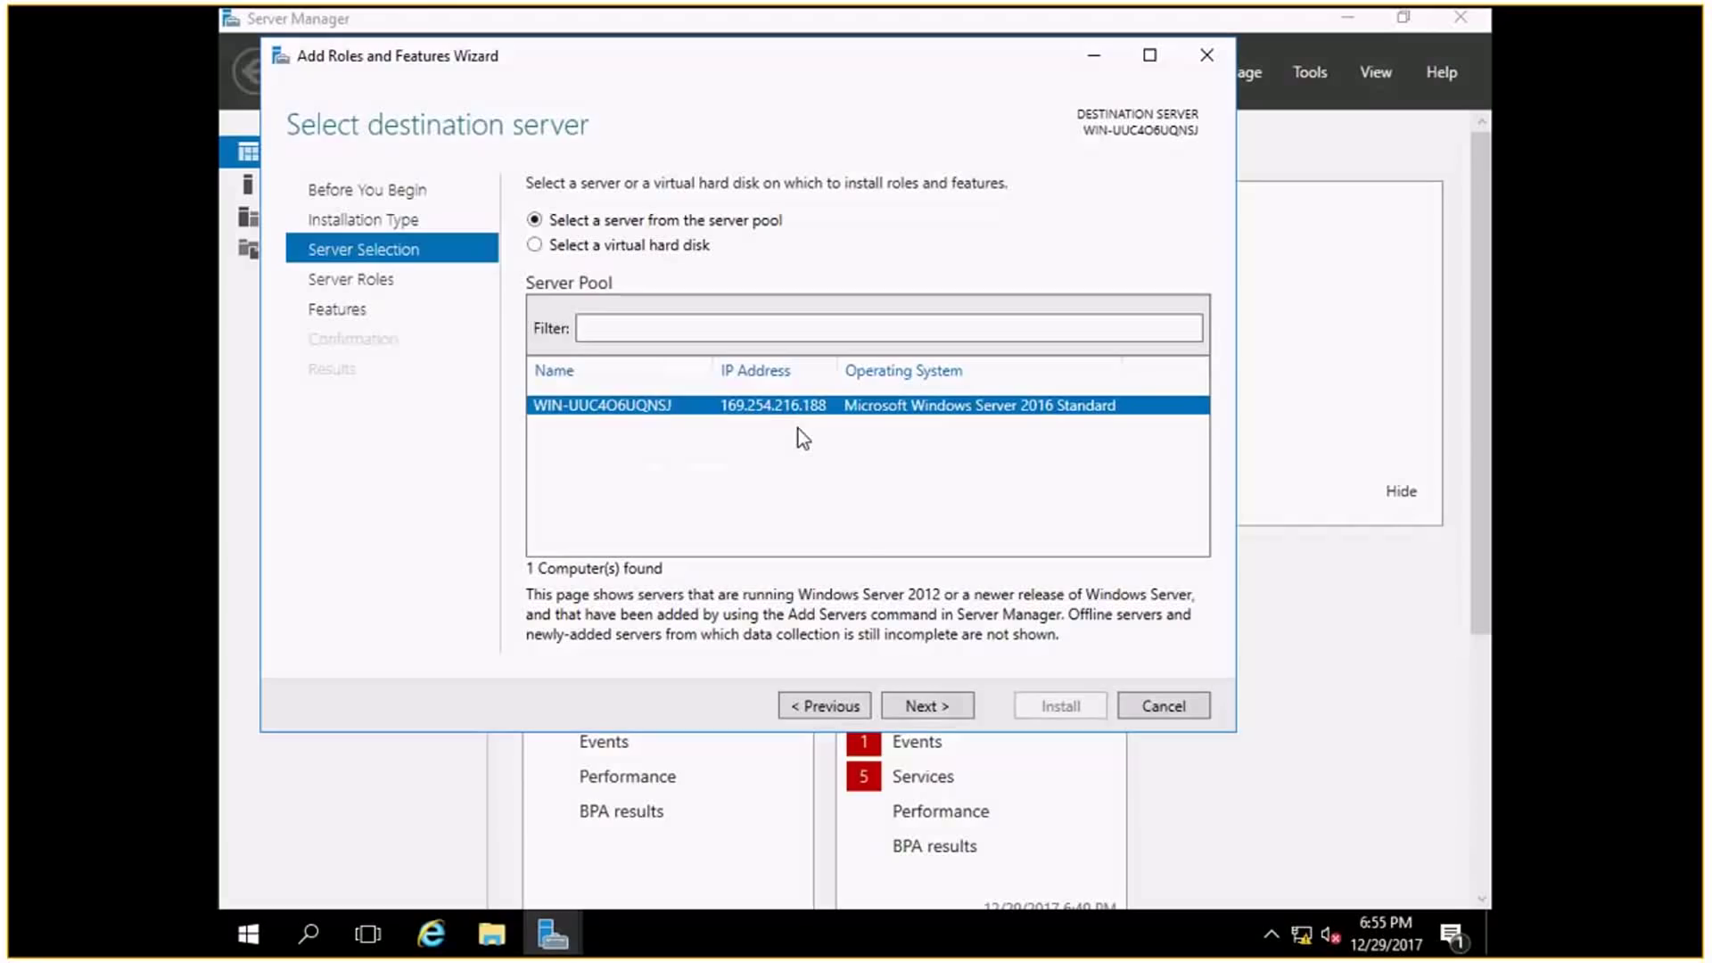
left_click(943, 704)
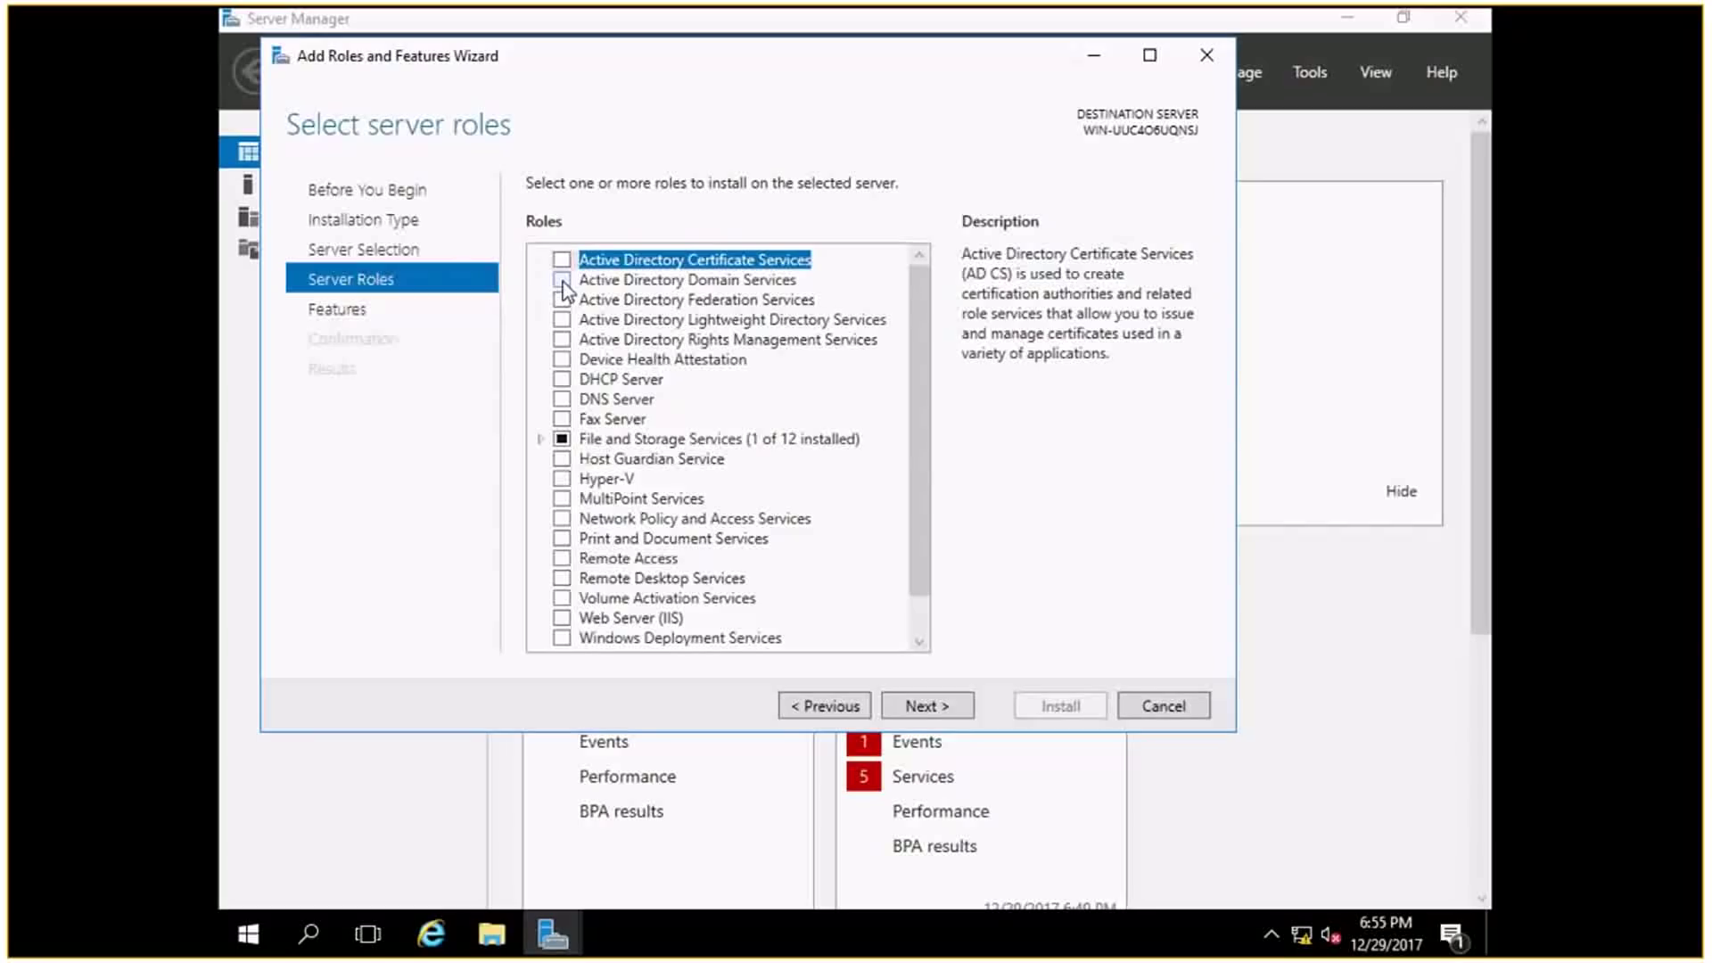
Select Active Directory Domain Services with its required features and proceed to Features.
left_click(562, 280)
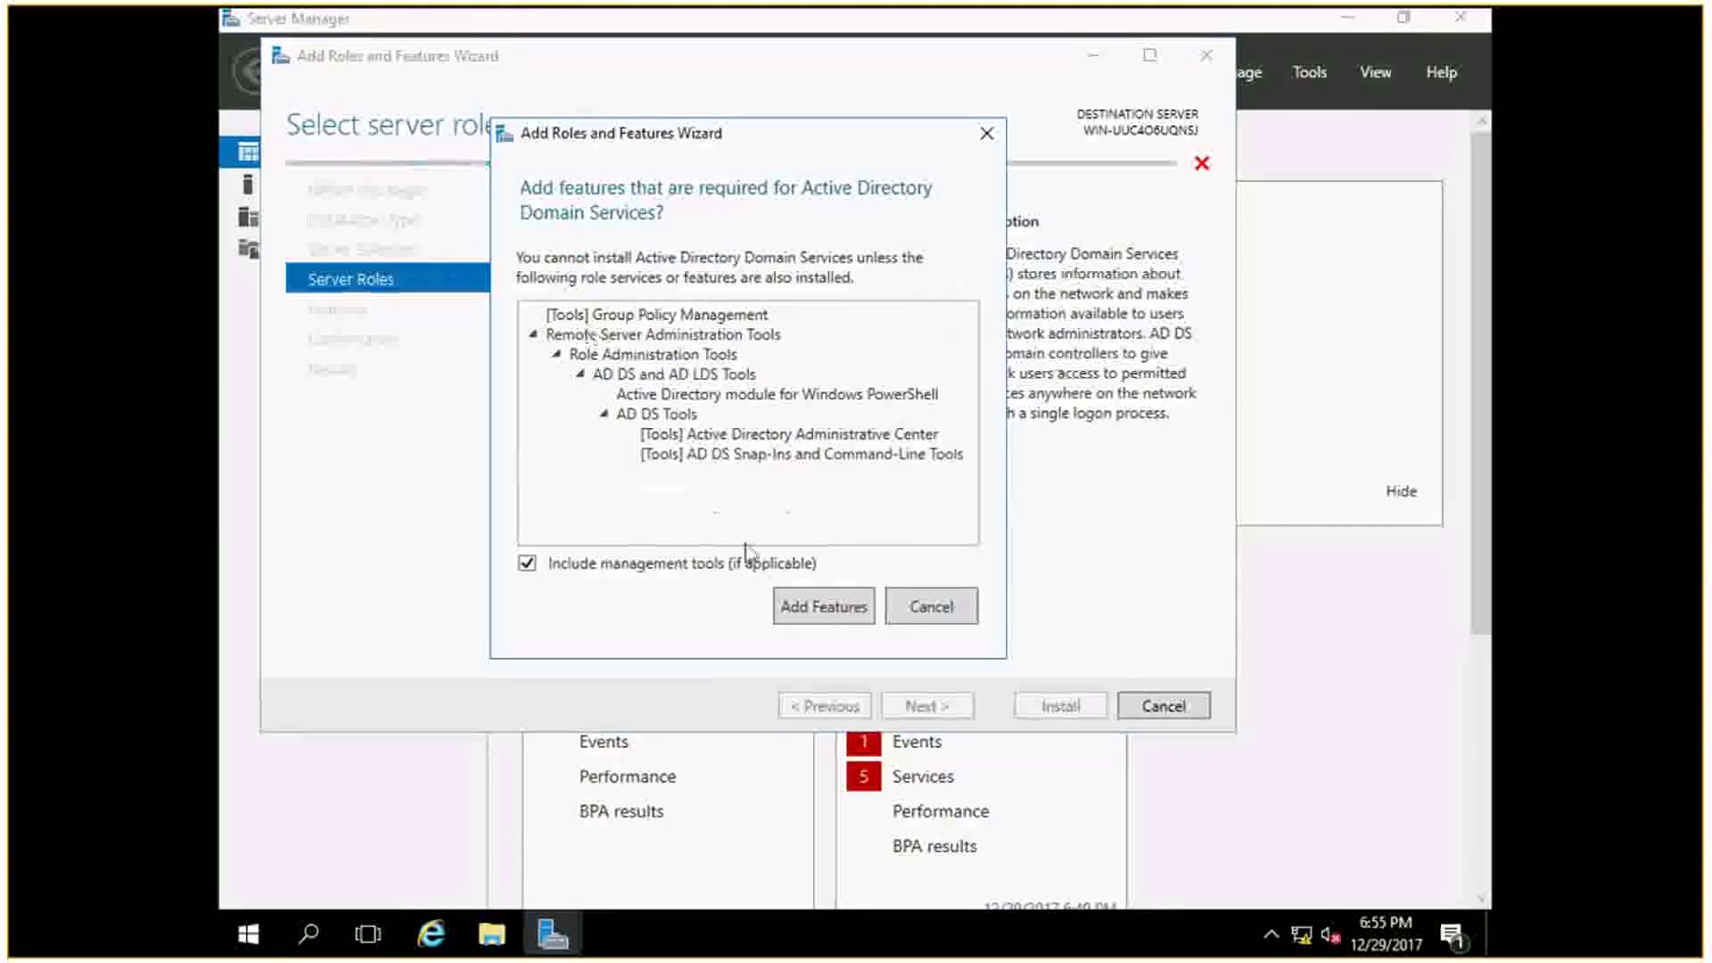
left_click(791, 594)
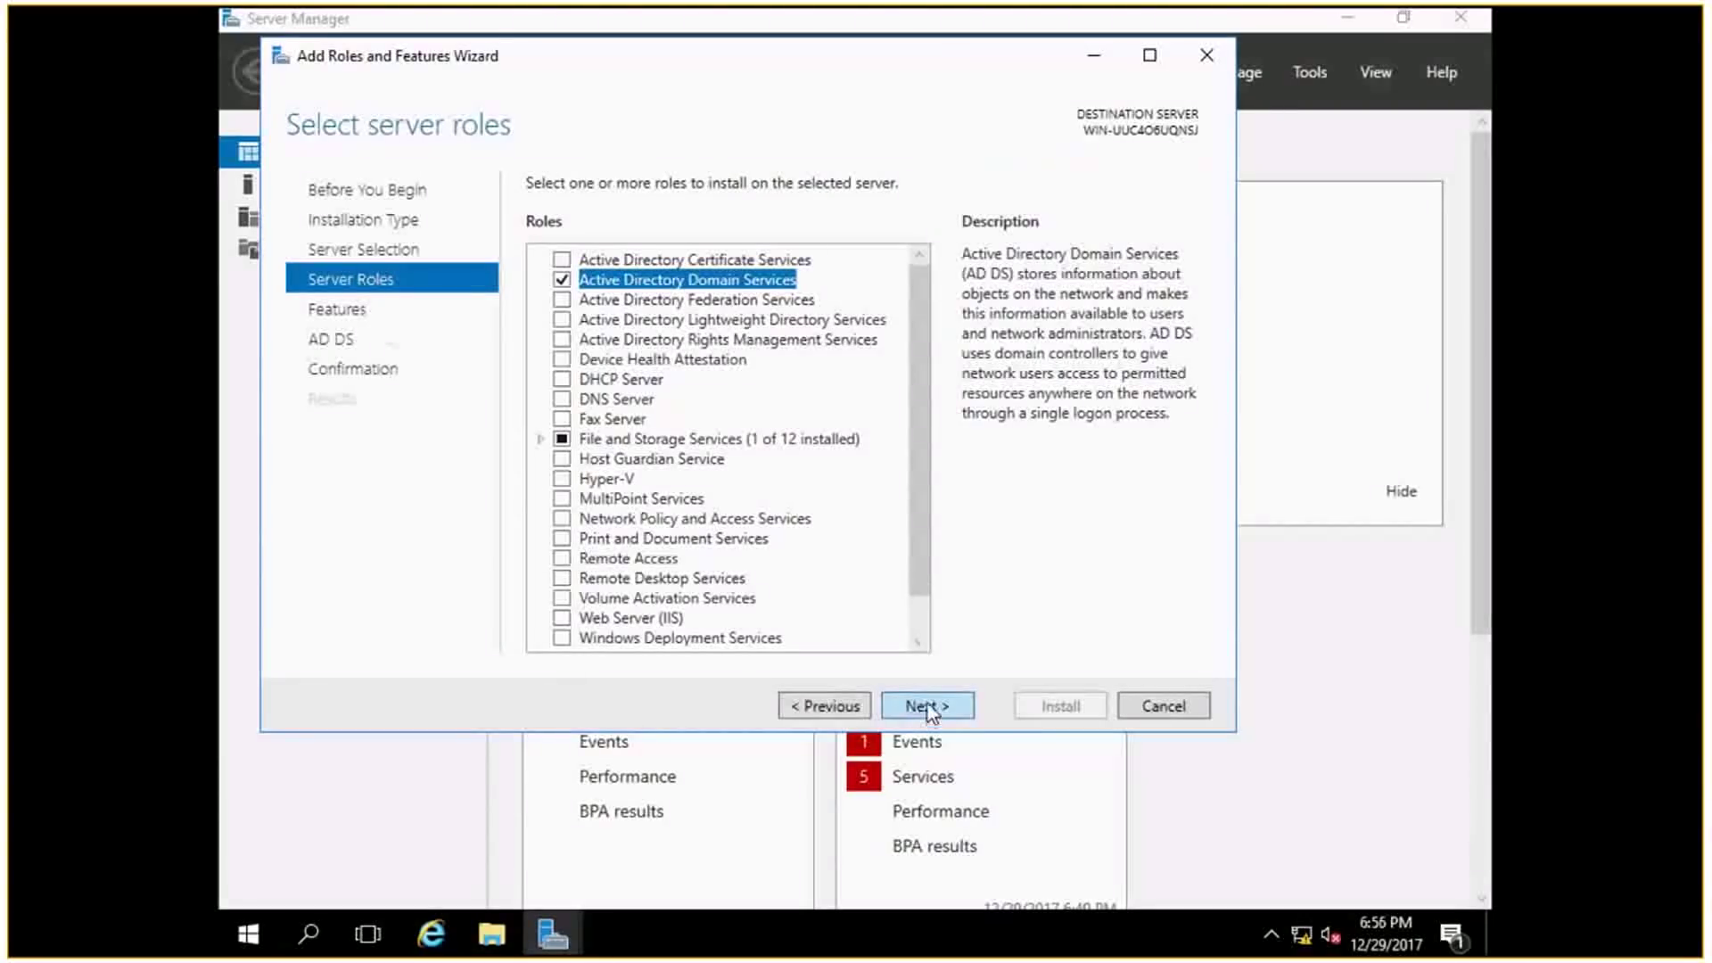
left_click(927, 706)
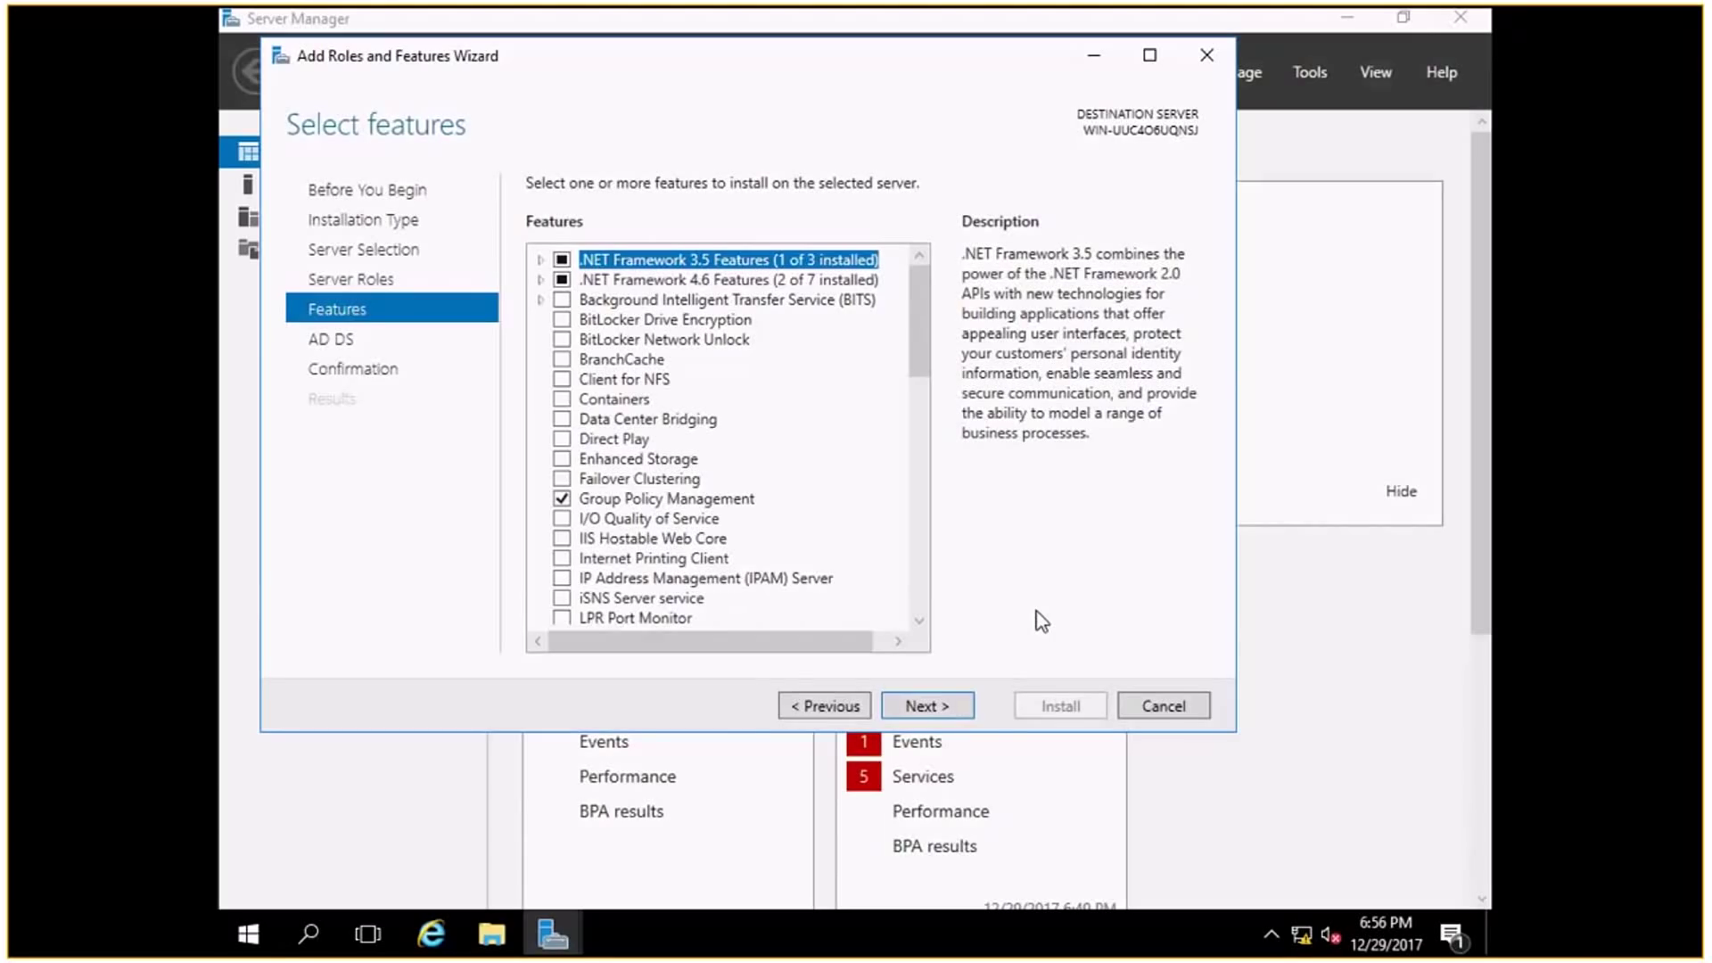
Install the AD DS role with default features and close the wizard when finished.
left_click(923, 709)
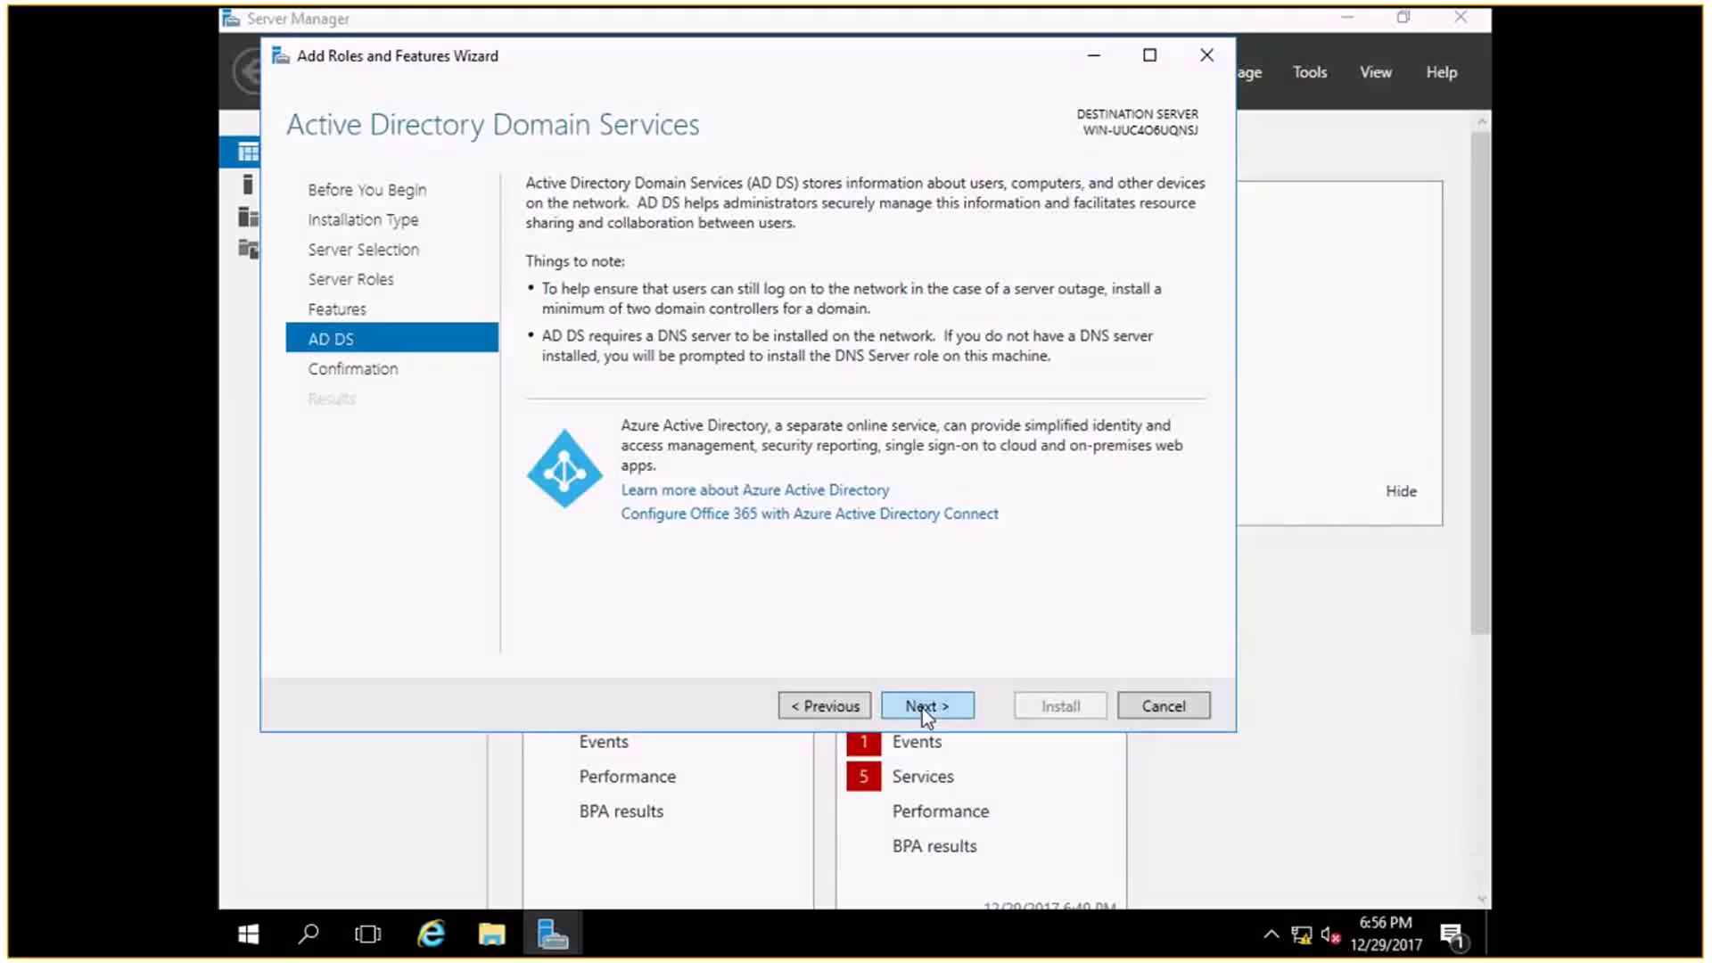
left_click(922, 706)
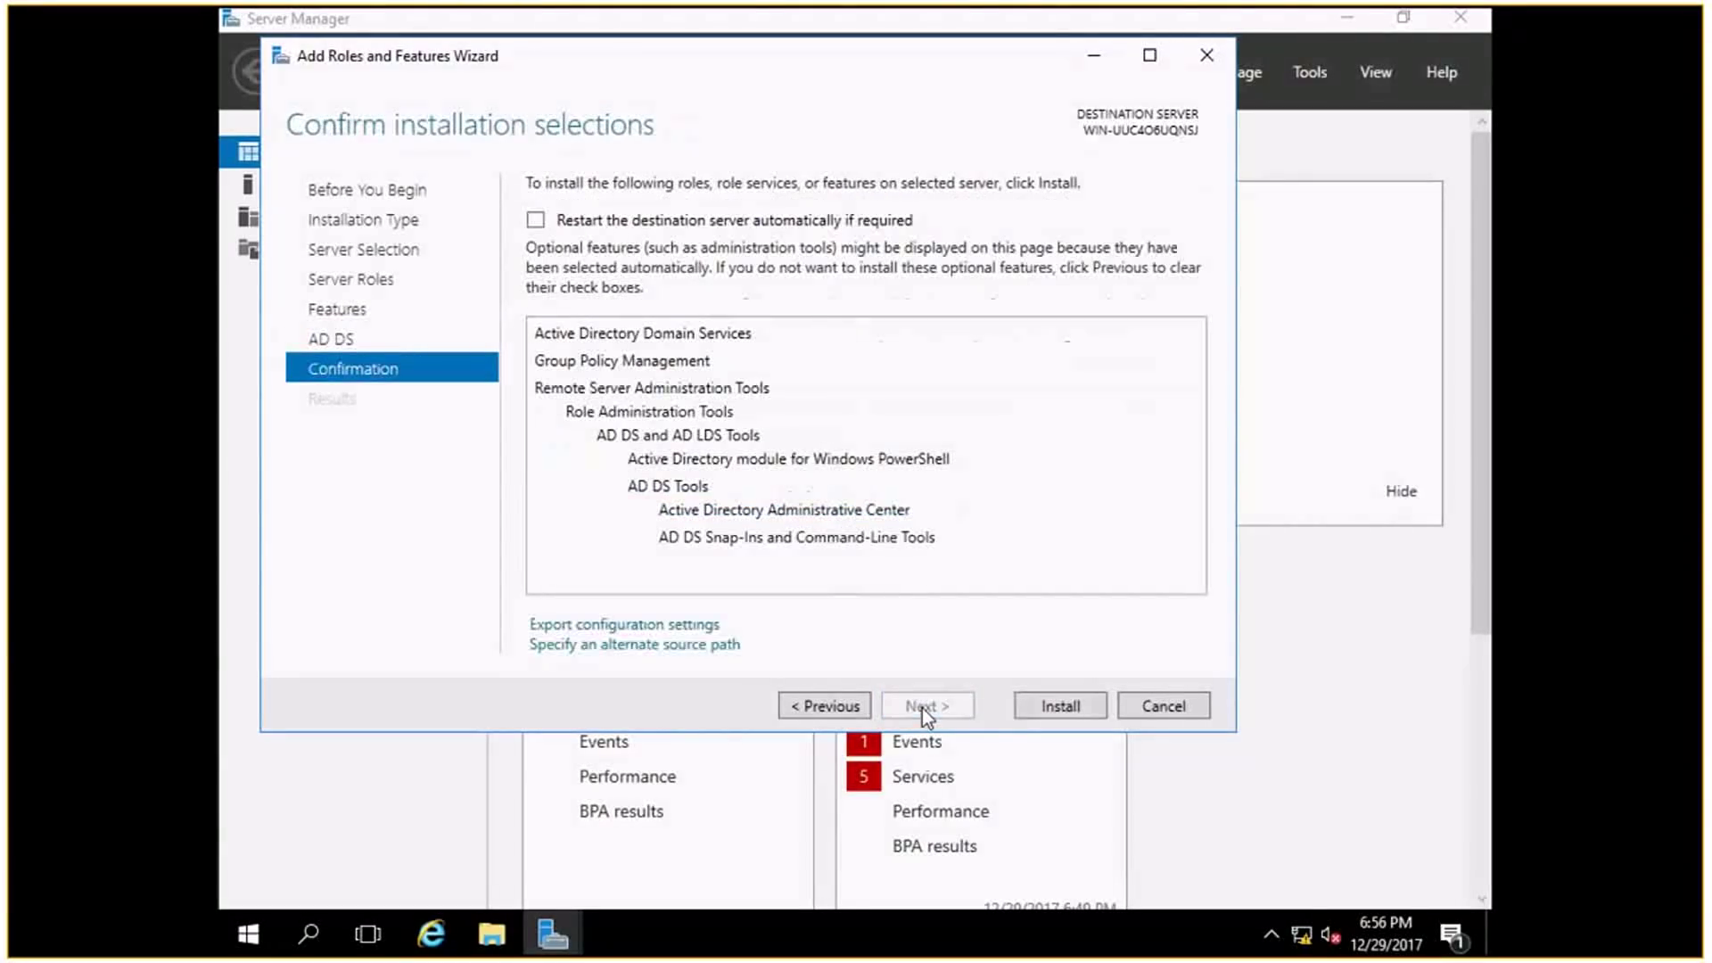
left_click(1061, 706)
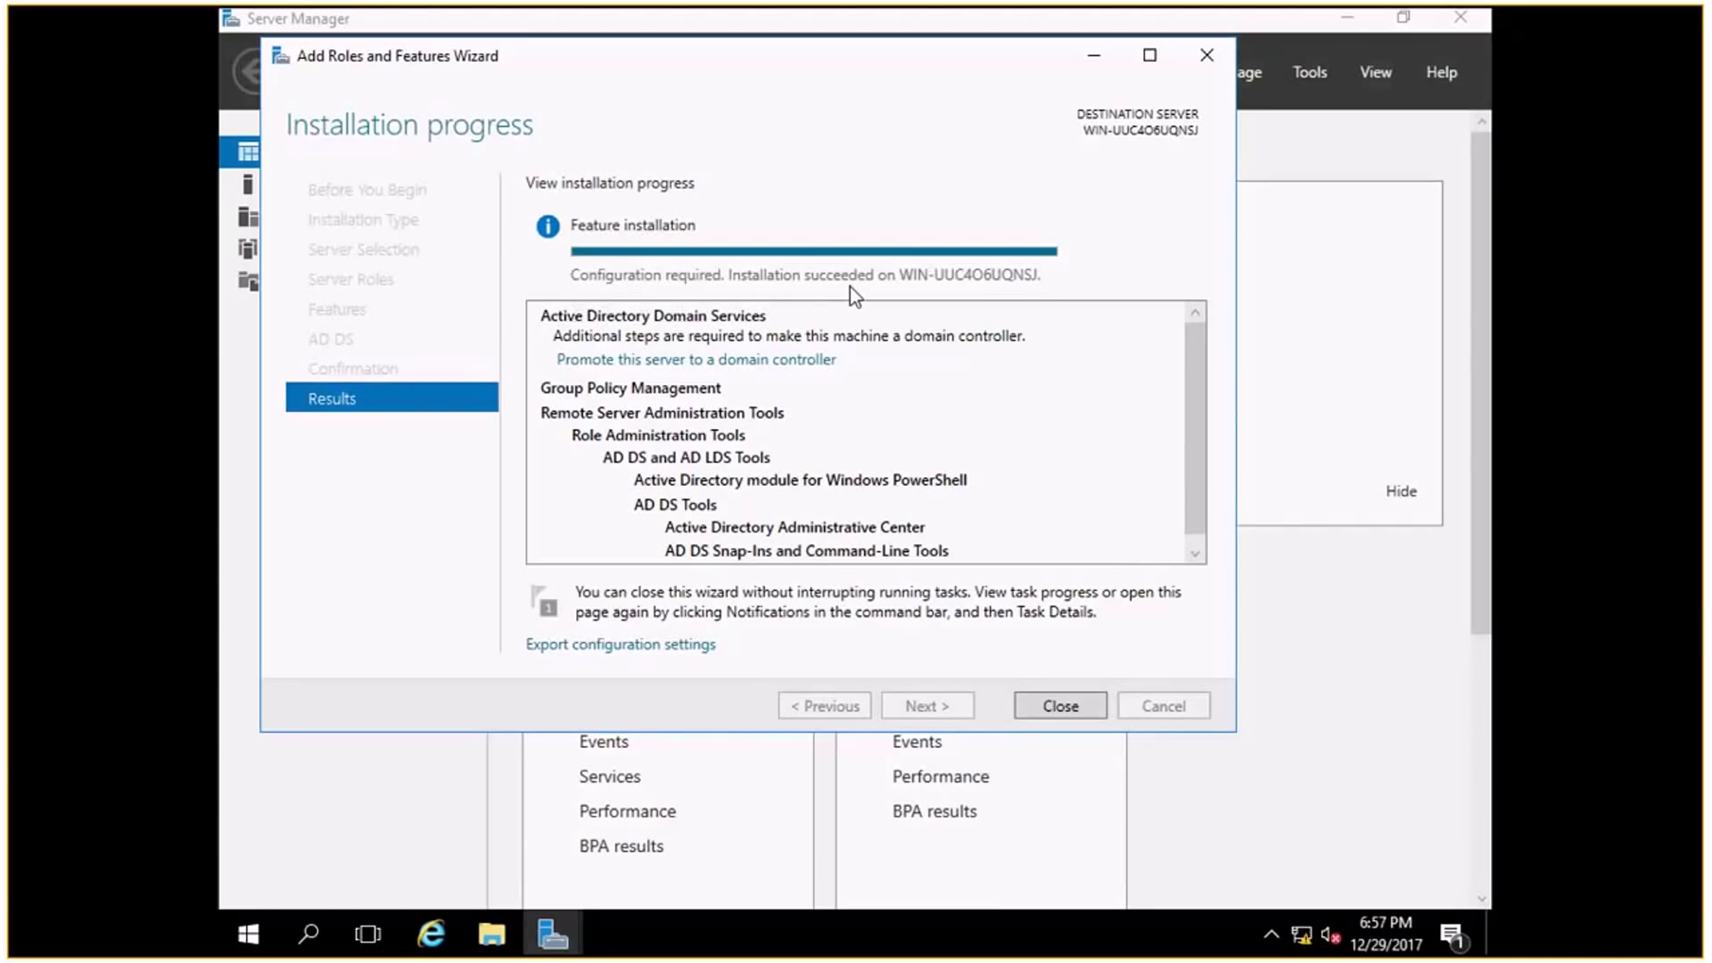
left_click(1052, 698)
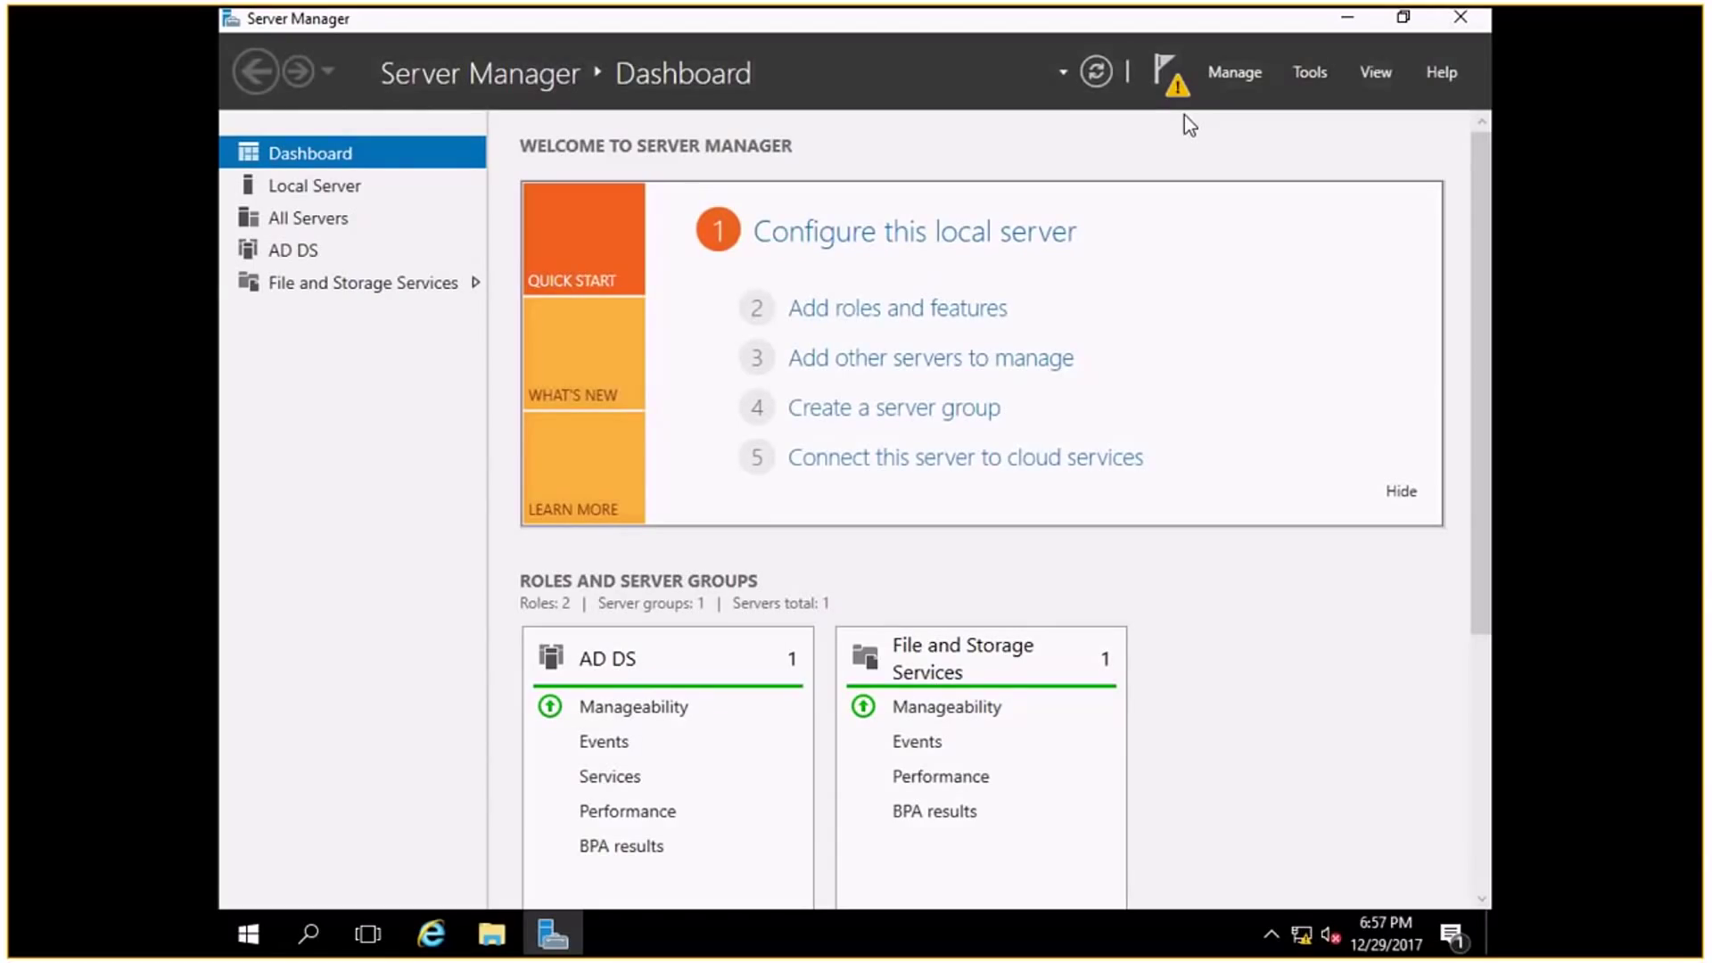
Launch 'Promote this server to a domain controller' from notifications and choose 'Add a new forest'.
left_click(1173, 84)
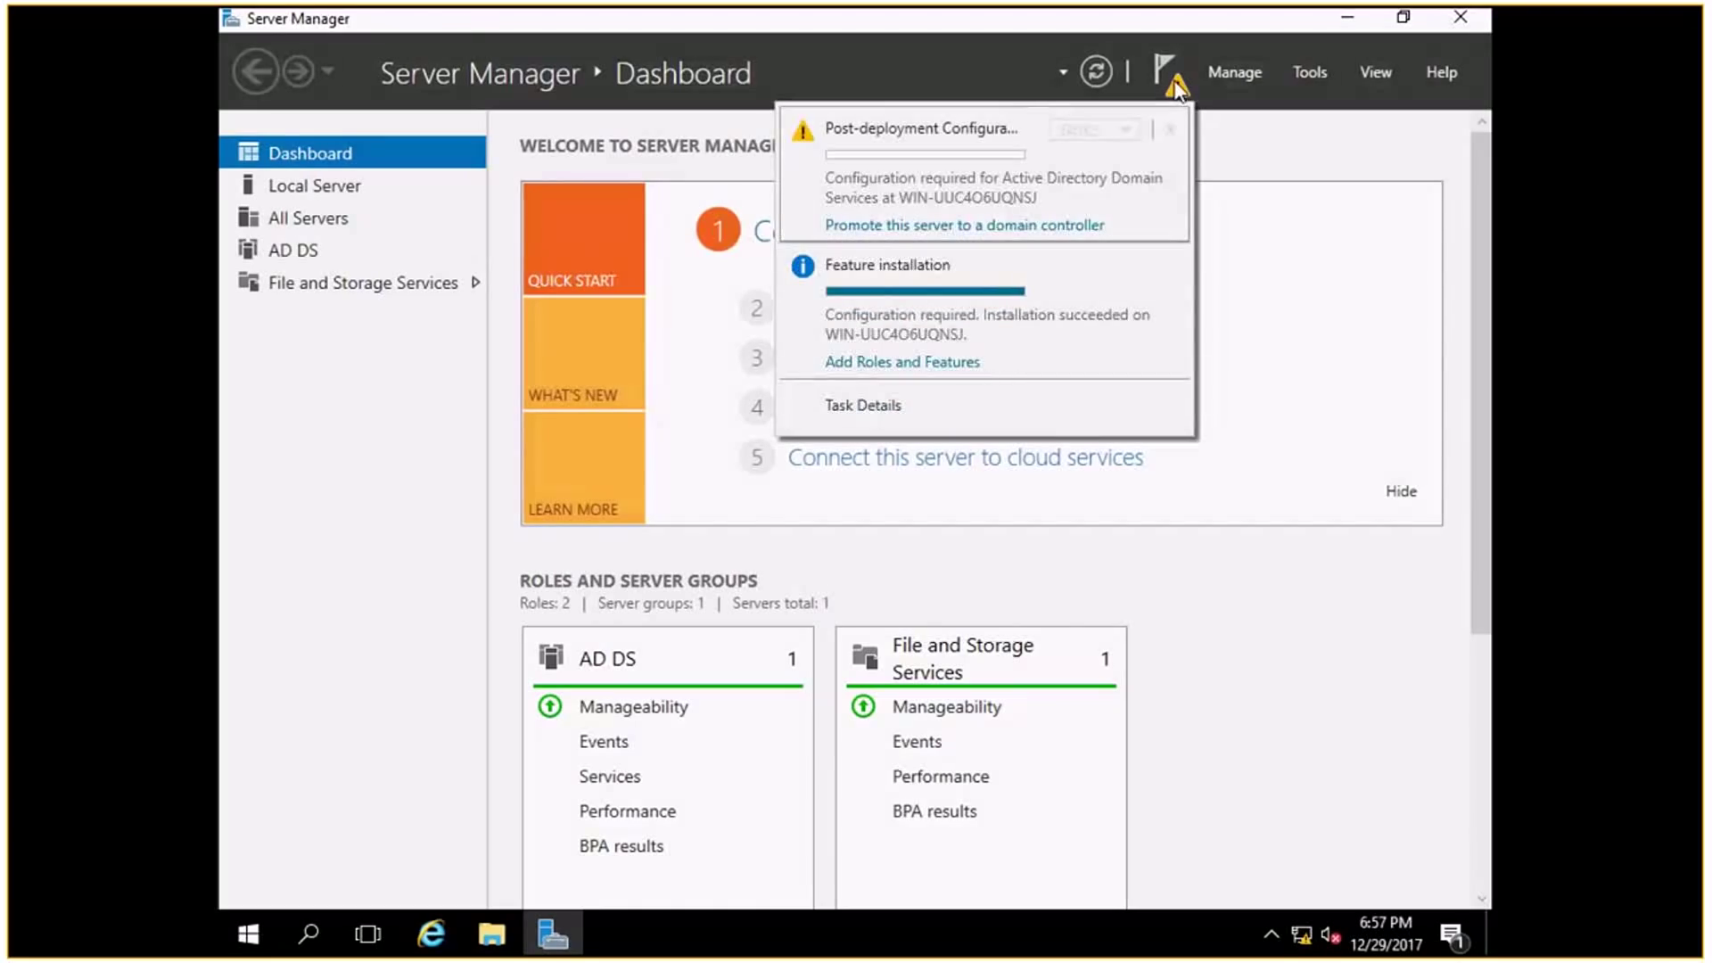
left_click(987, 225)
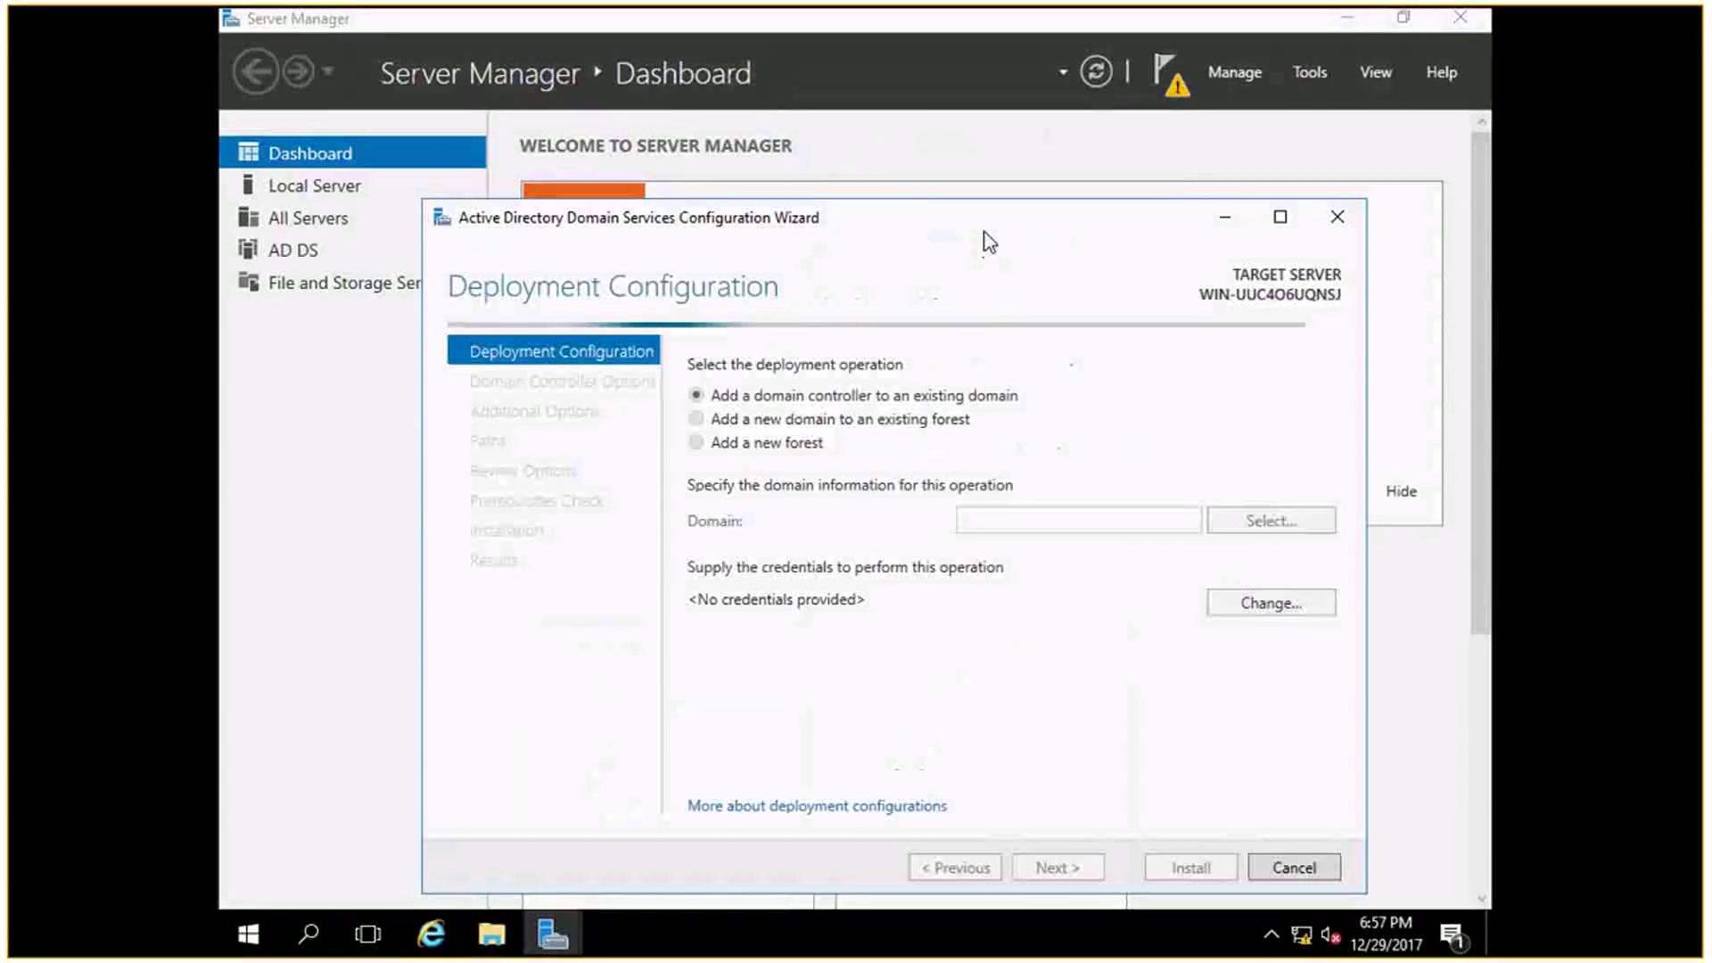
left_click_drag(918, 214, 895, 148)
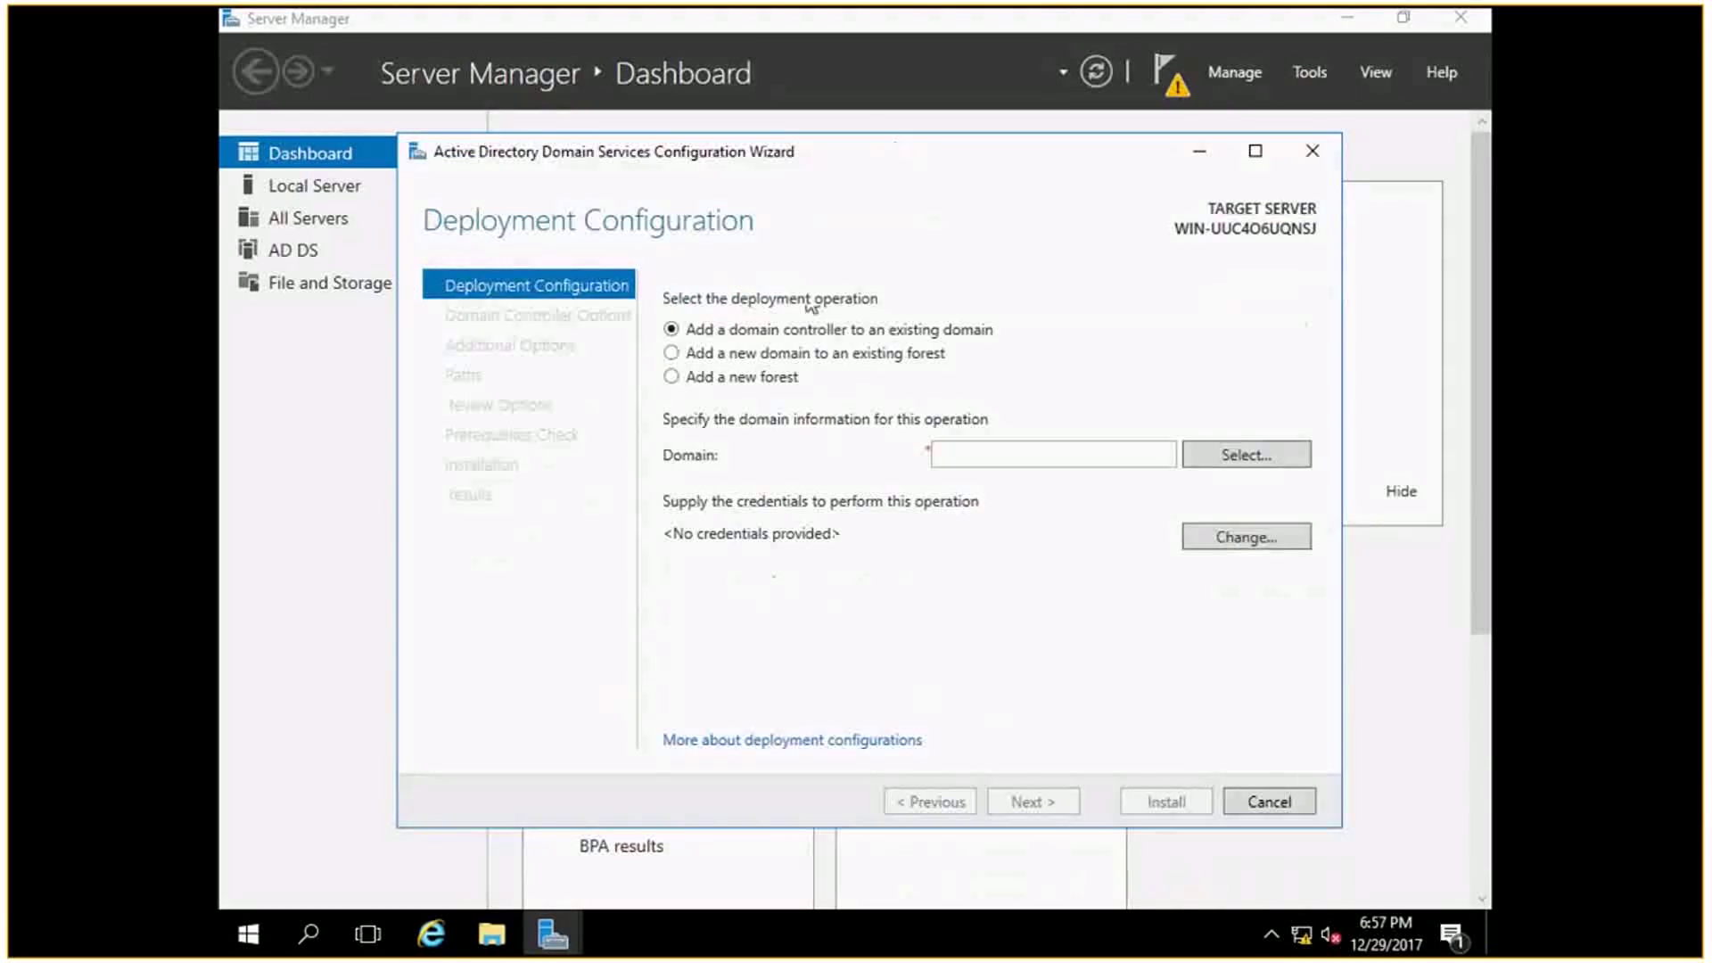
left_click(731, 378)
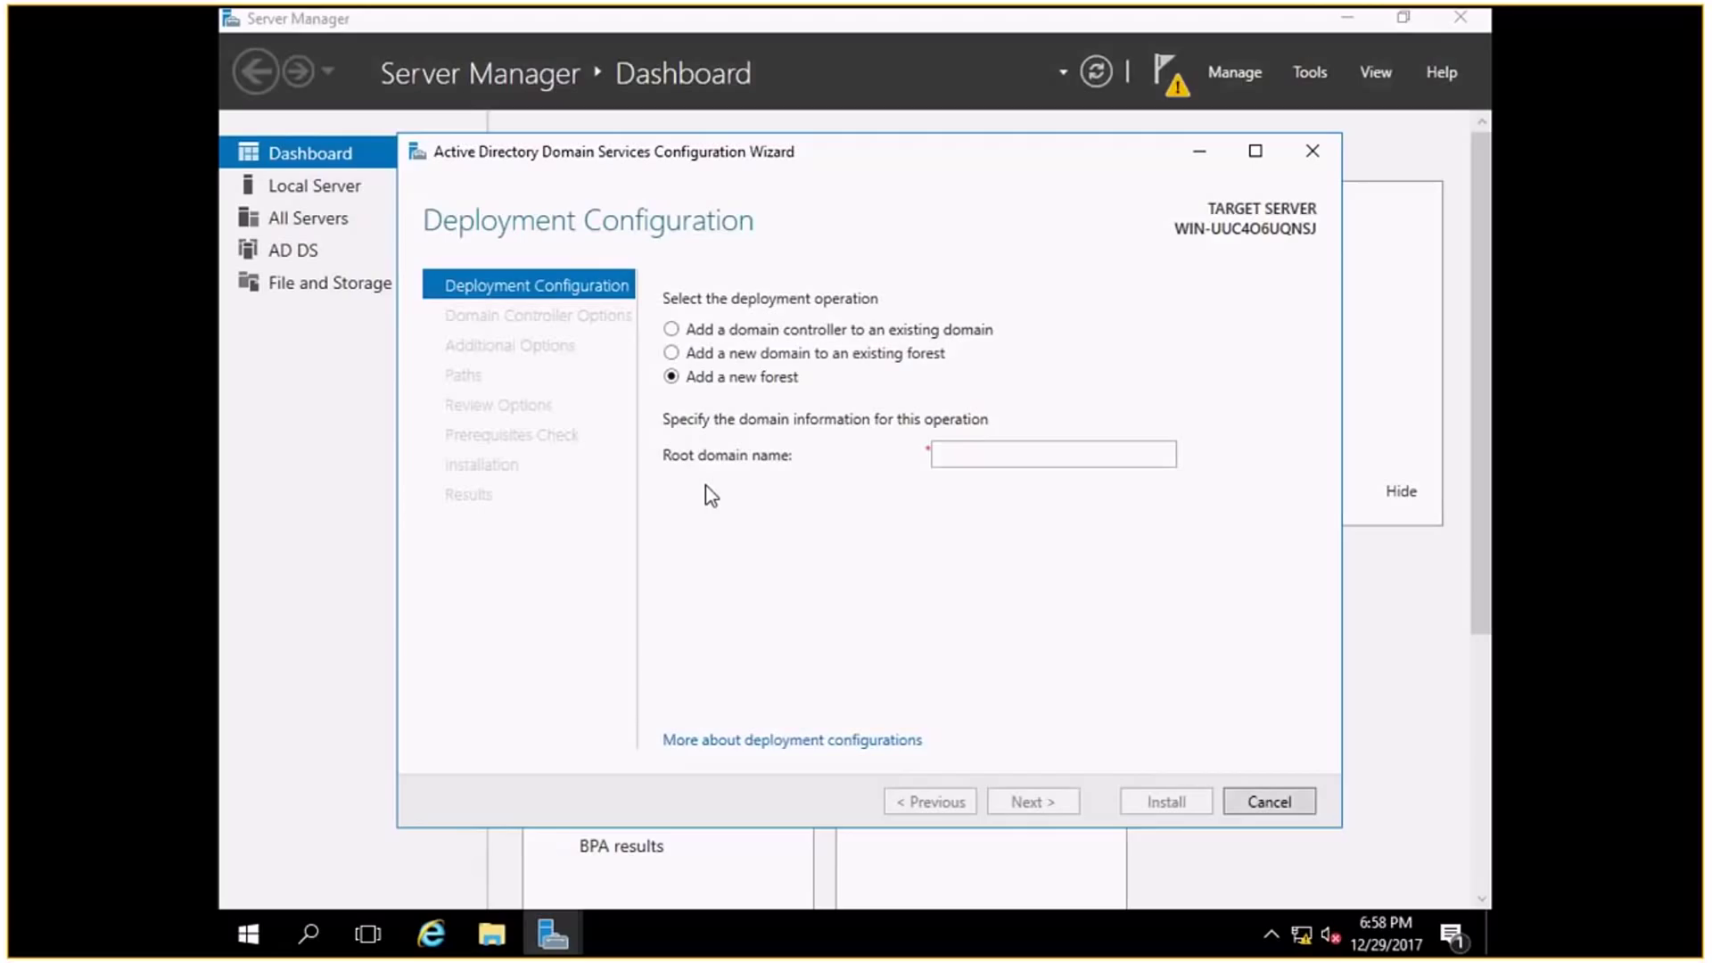
Enter test.lab as the root domain name and continue to Domain Controller Options.
left_click(979, 462)
type("test")
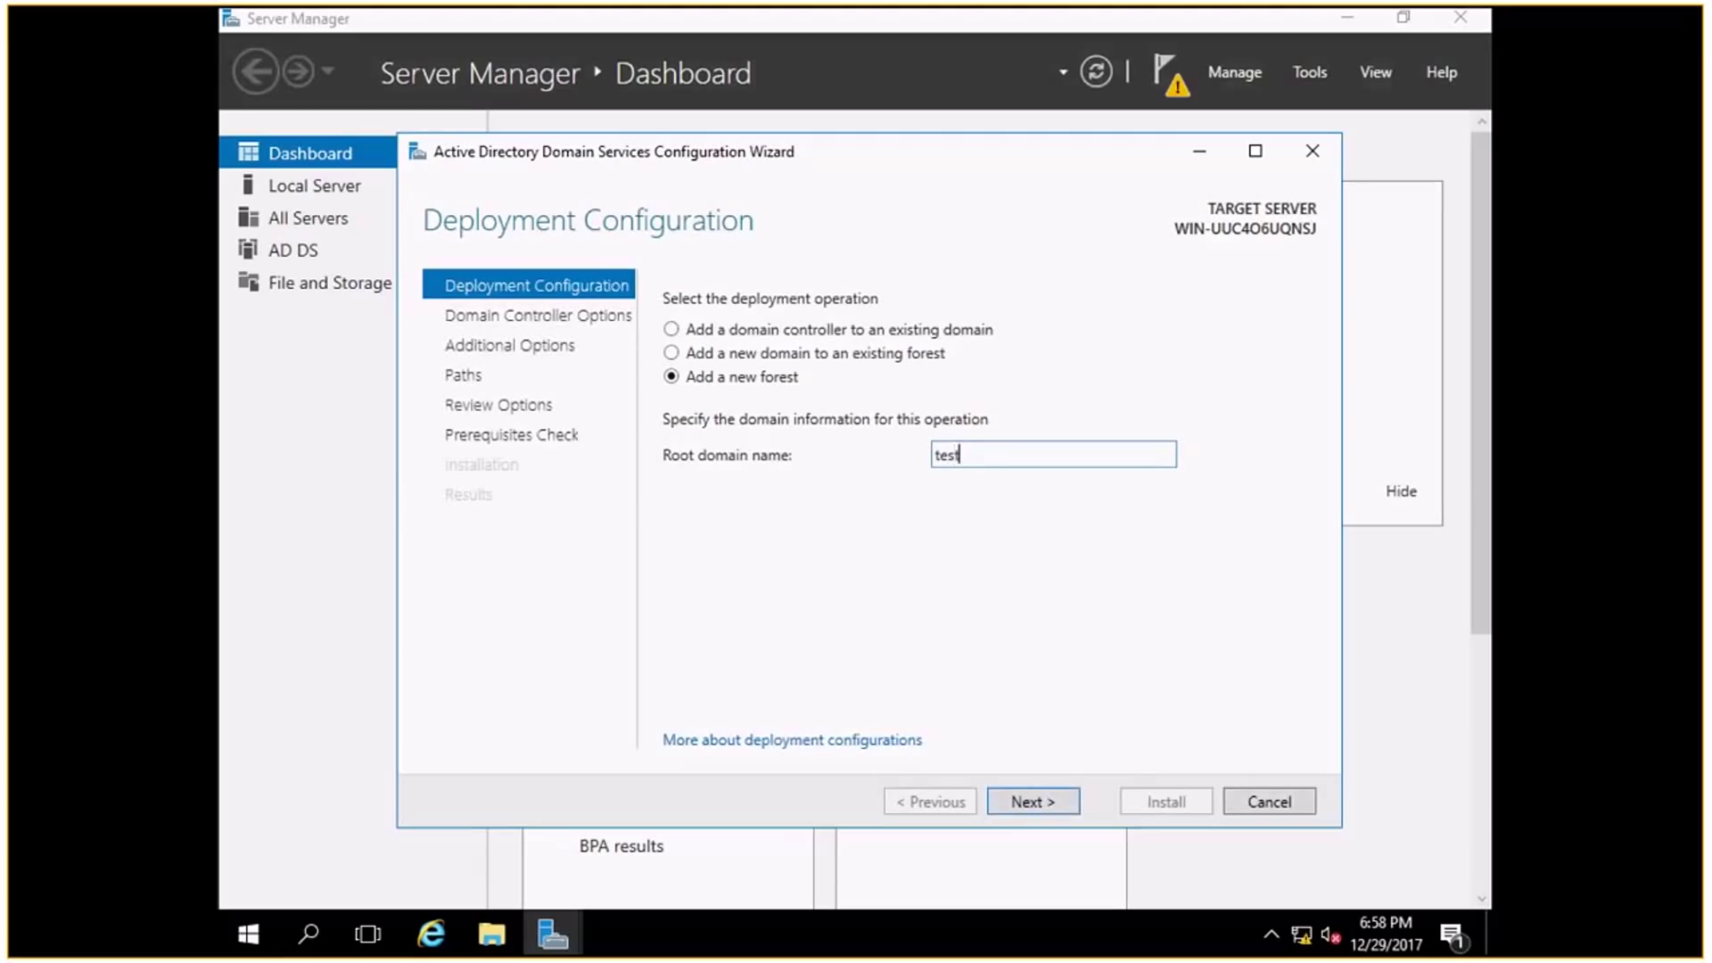
type(".lab")
left_click(1028, 800)
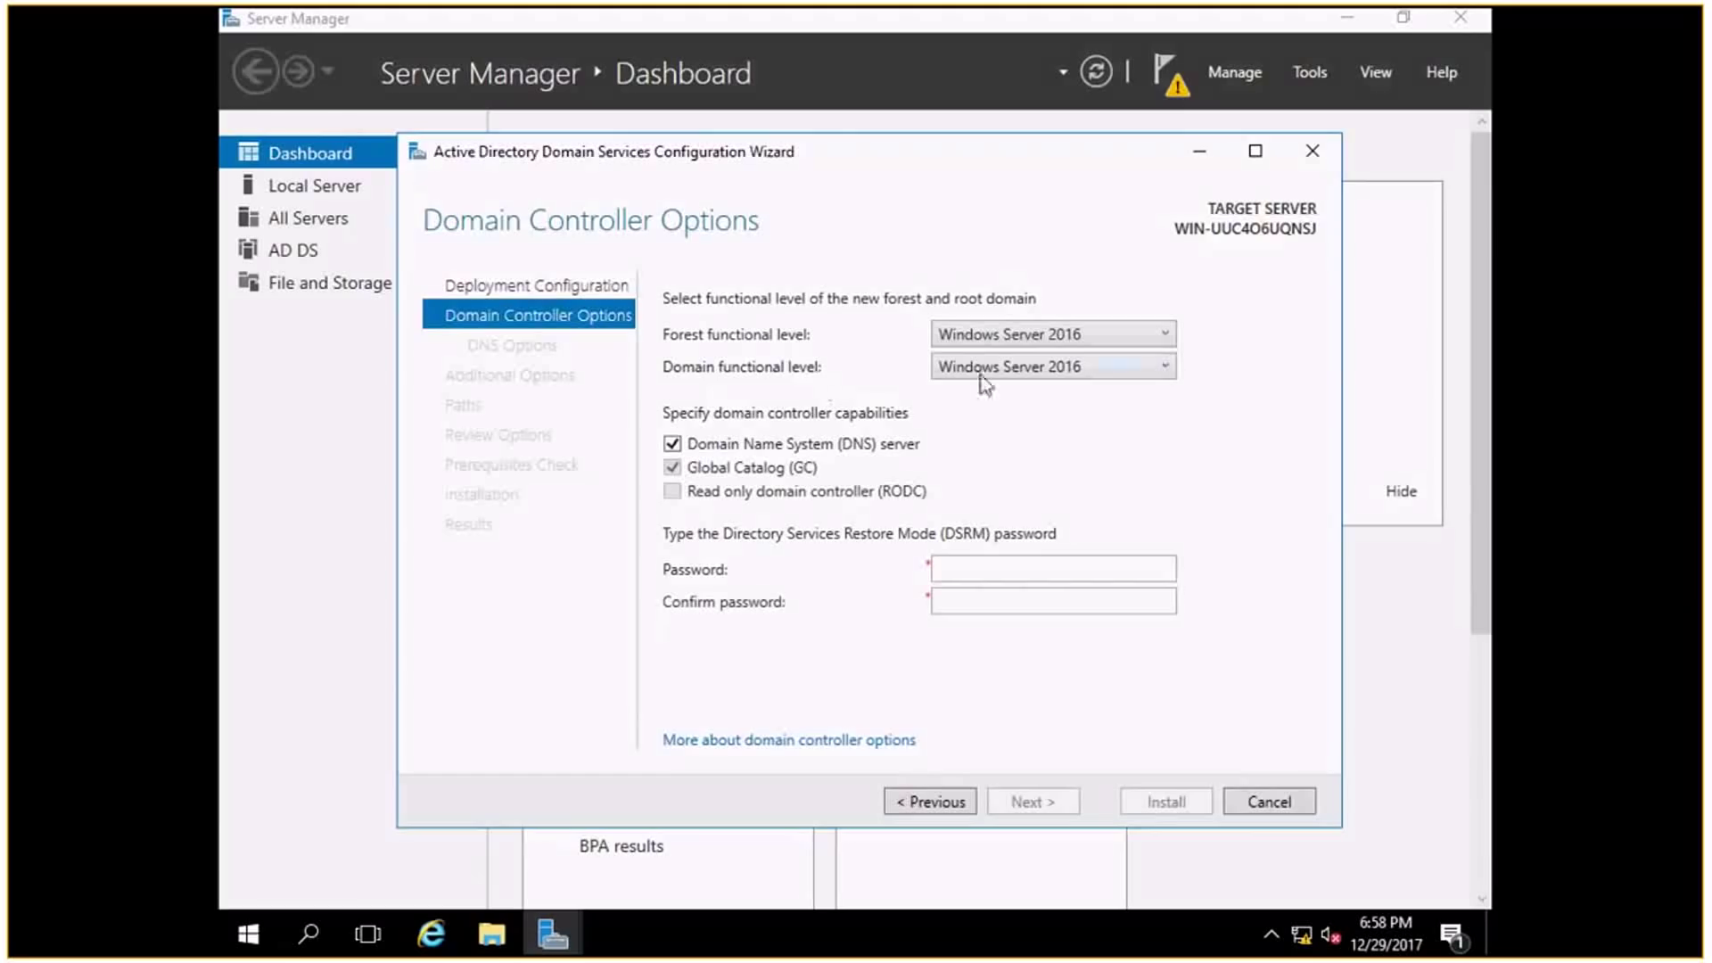
Expand the Forest functional level dropdown to see the available levels.
left_click(1015, 341)
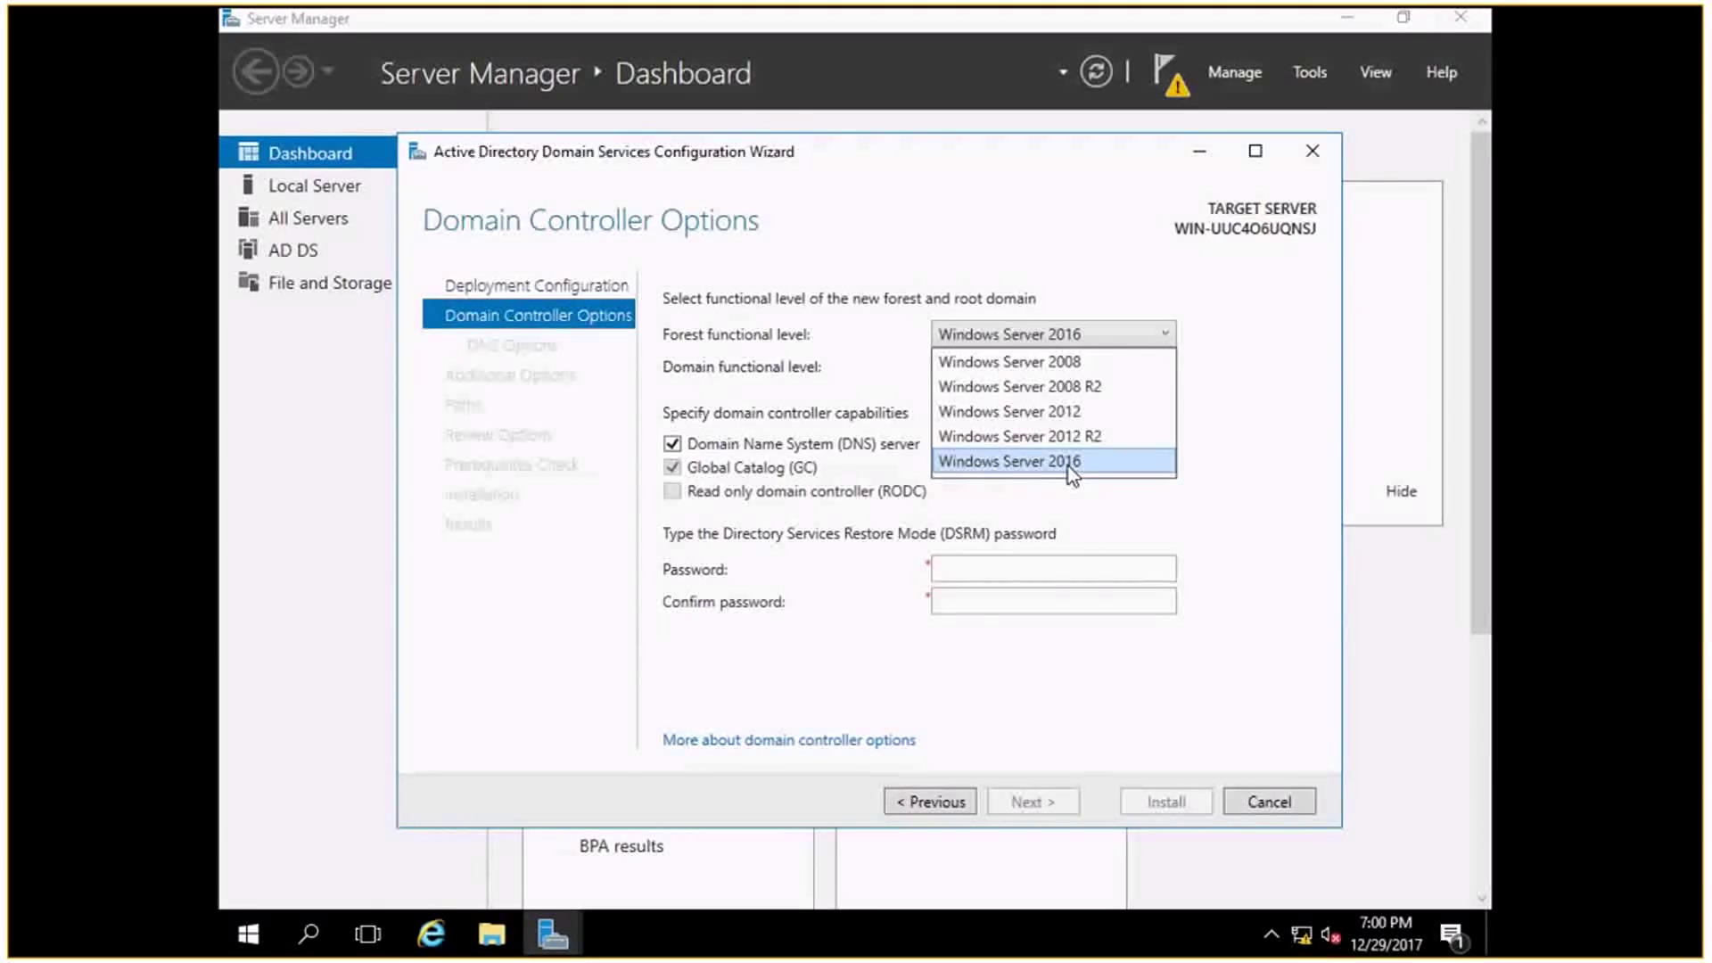
Review the forest functional level list, leaving Windows Server 2016 unchanged.
left_click(1068, 461)
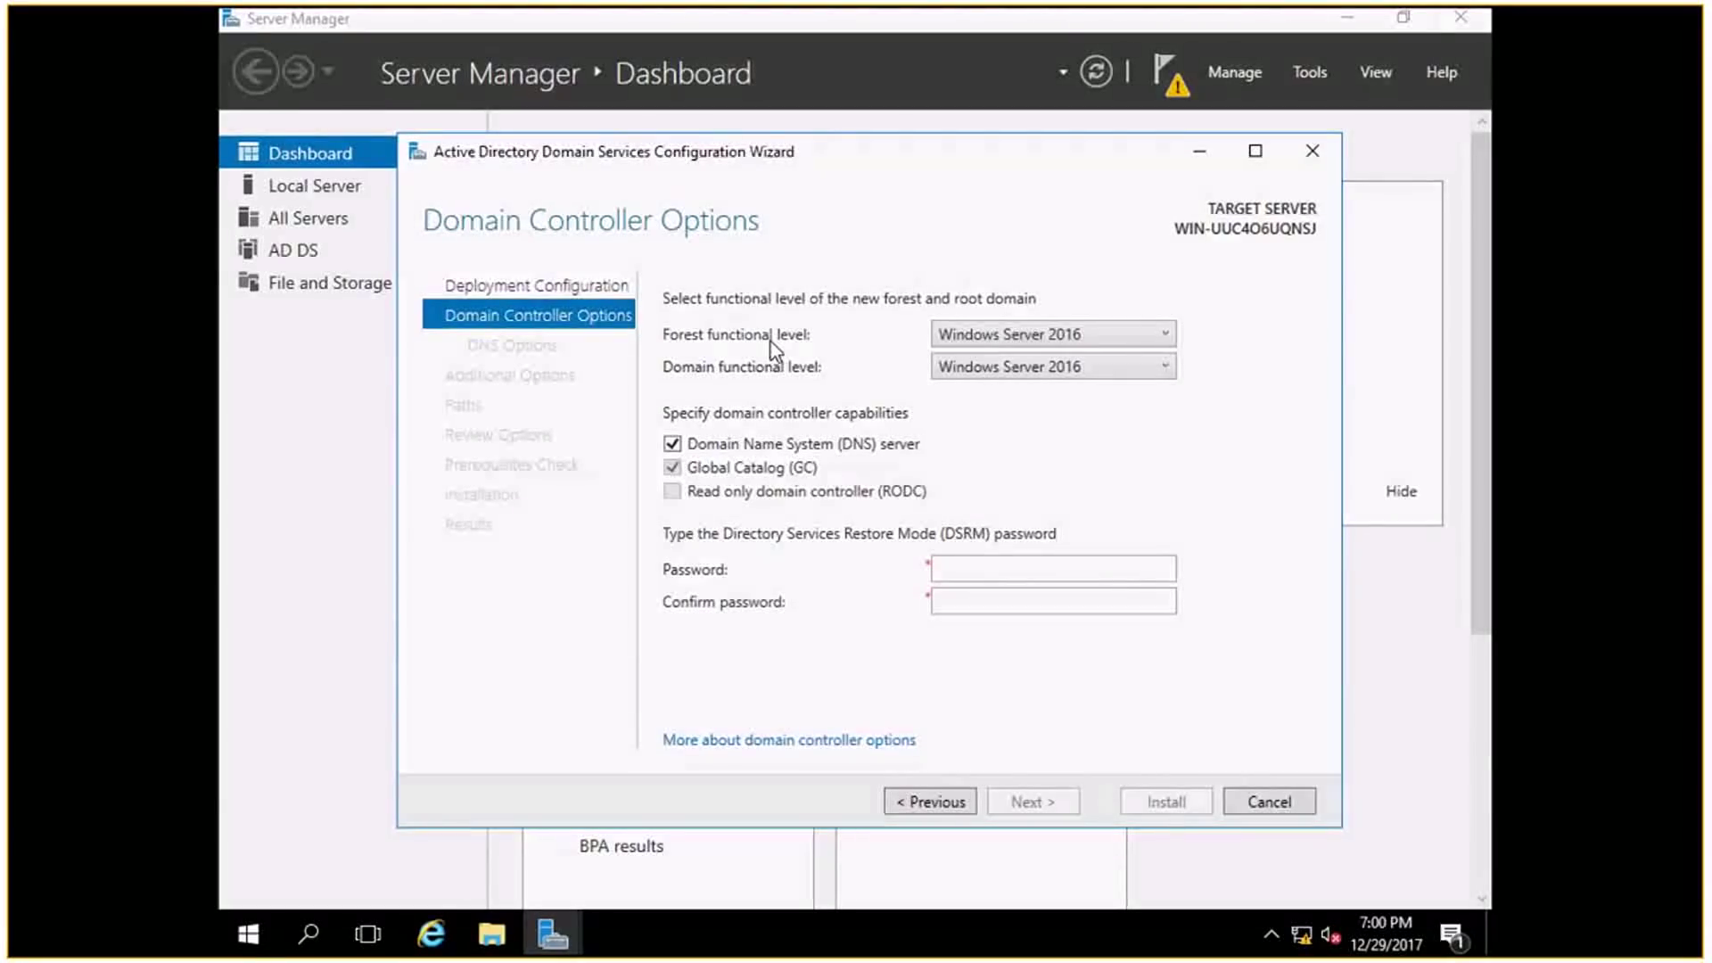
left_click(1006, 336)
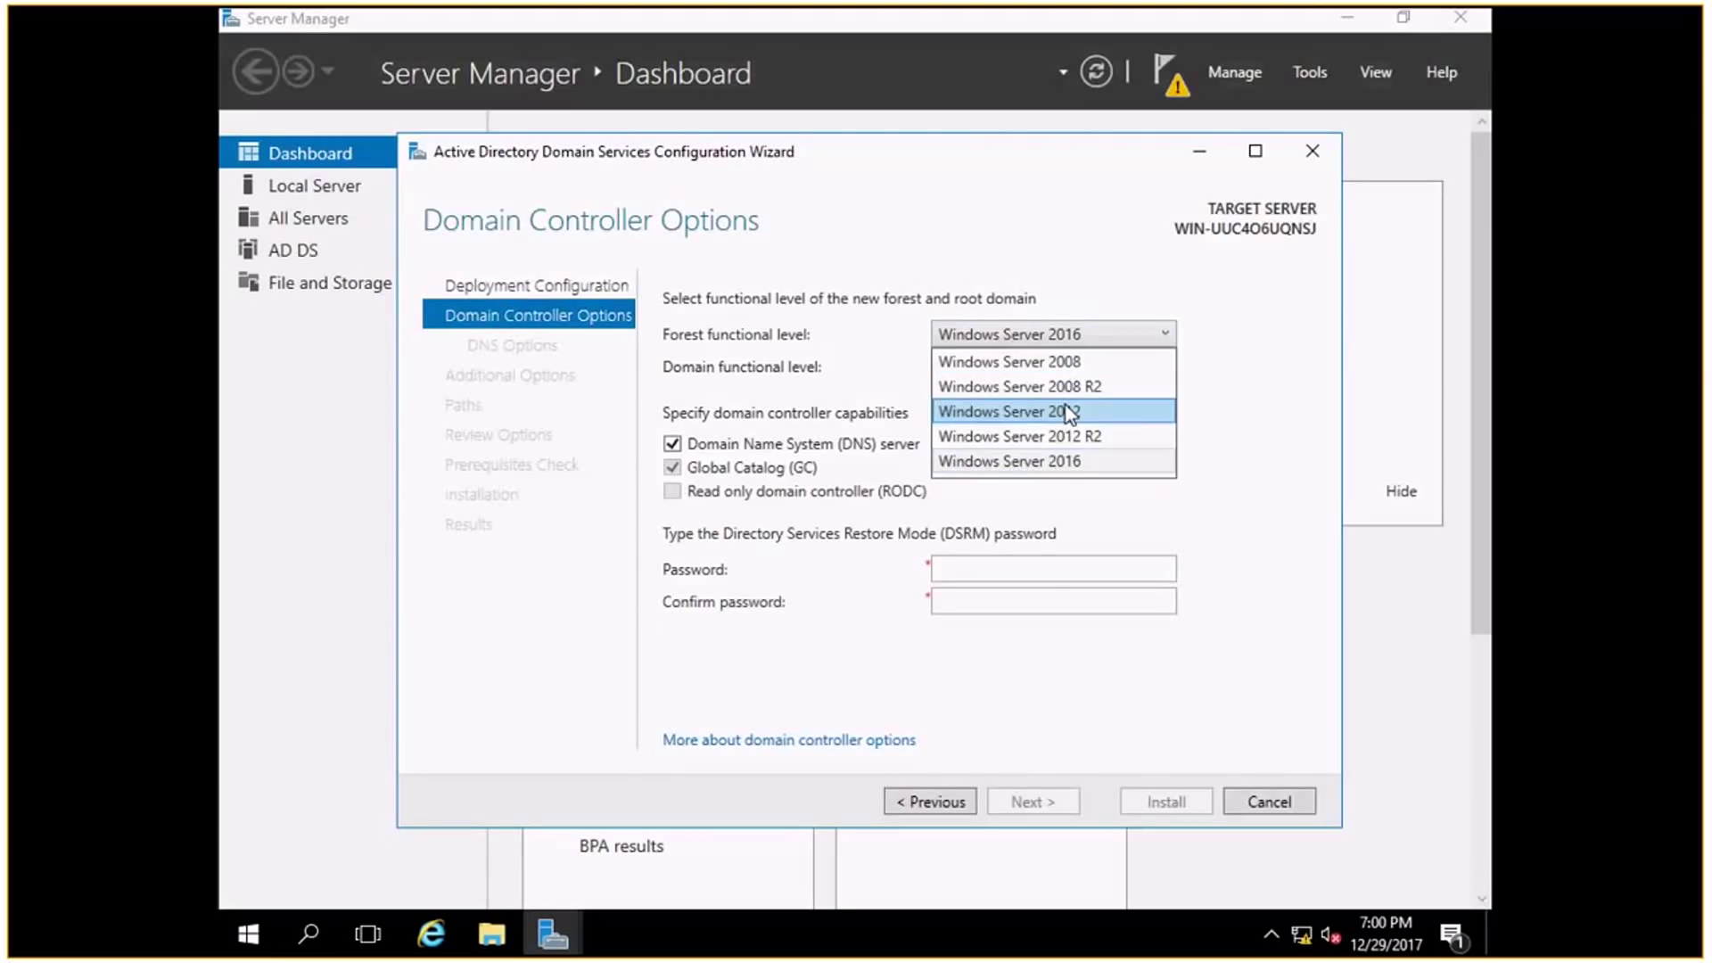
left_click(1081, 268)
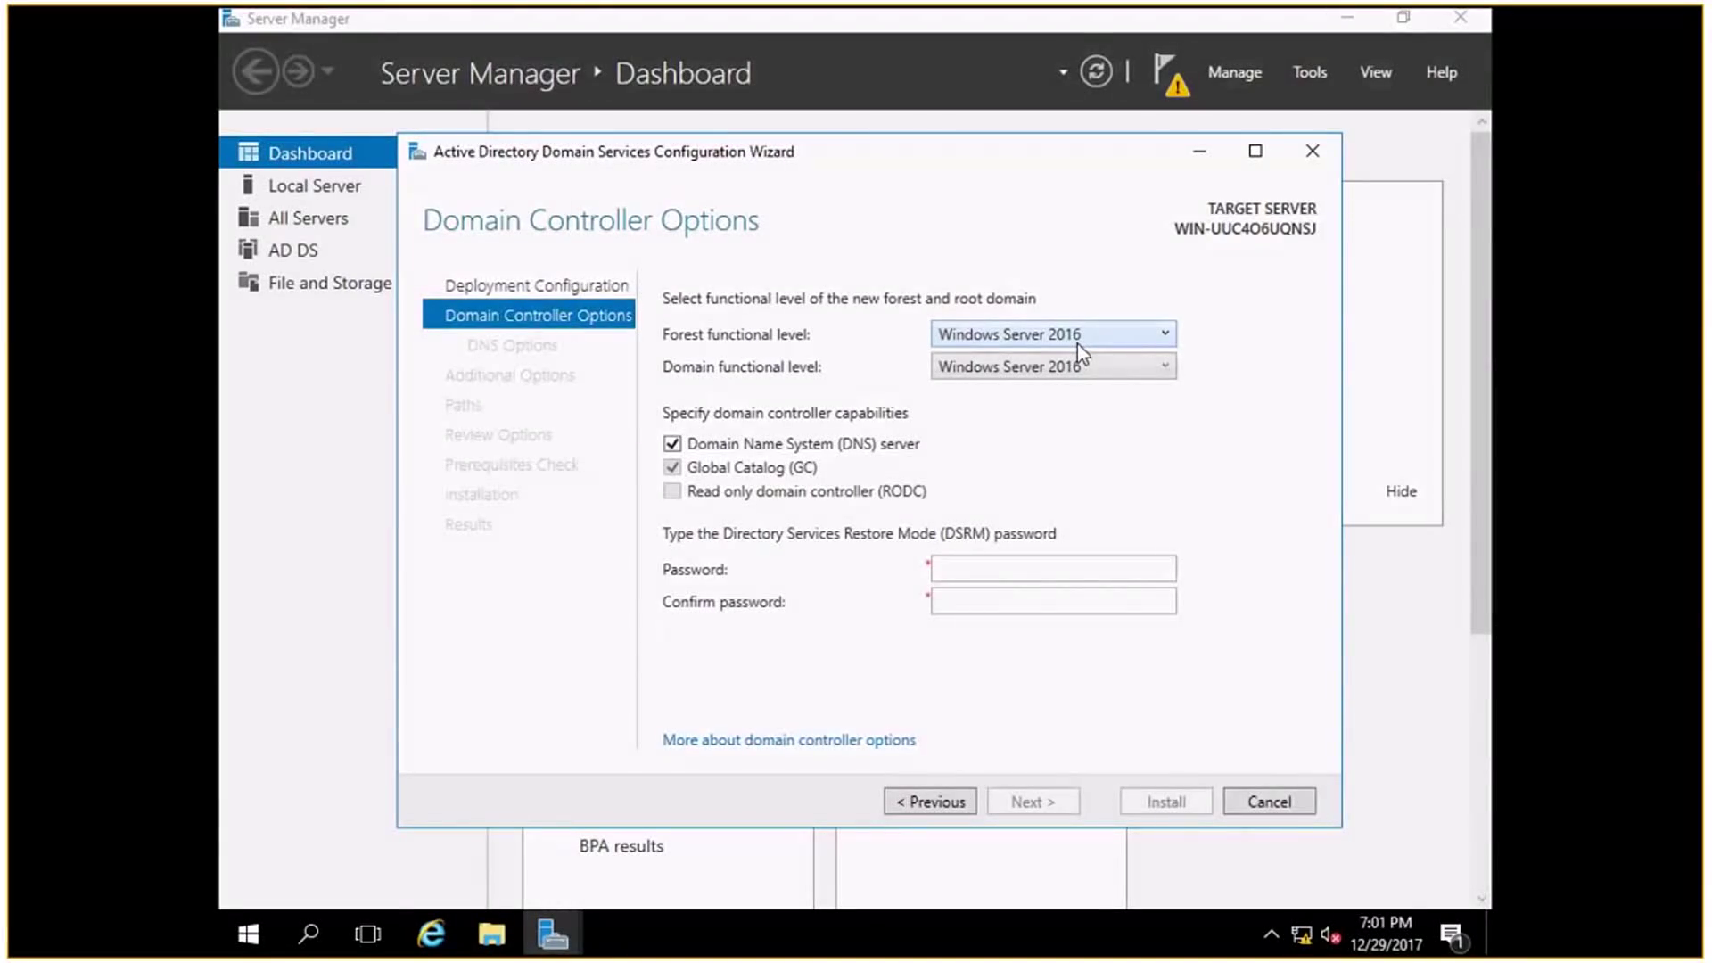
Set the forest and domain functional levels to Windows Server 2008.
left_click(1078, 344)
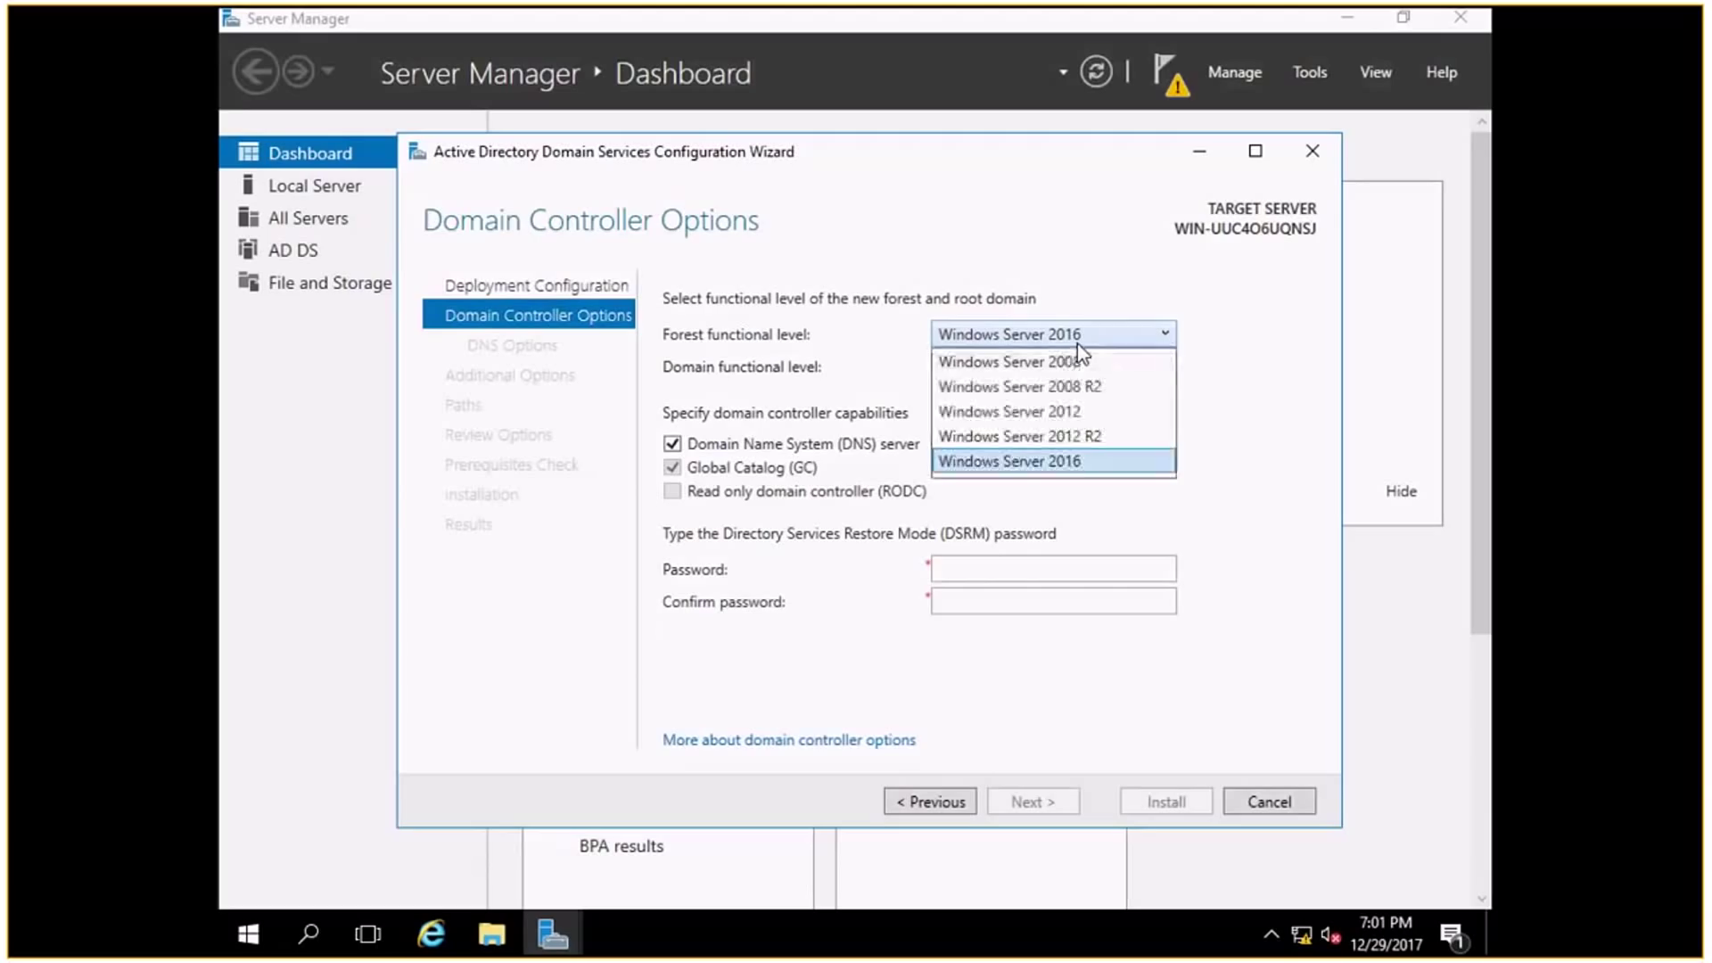
left_click(1077, 361)
left_click(1062, 369)
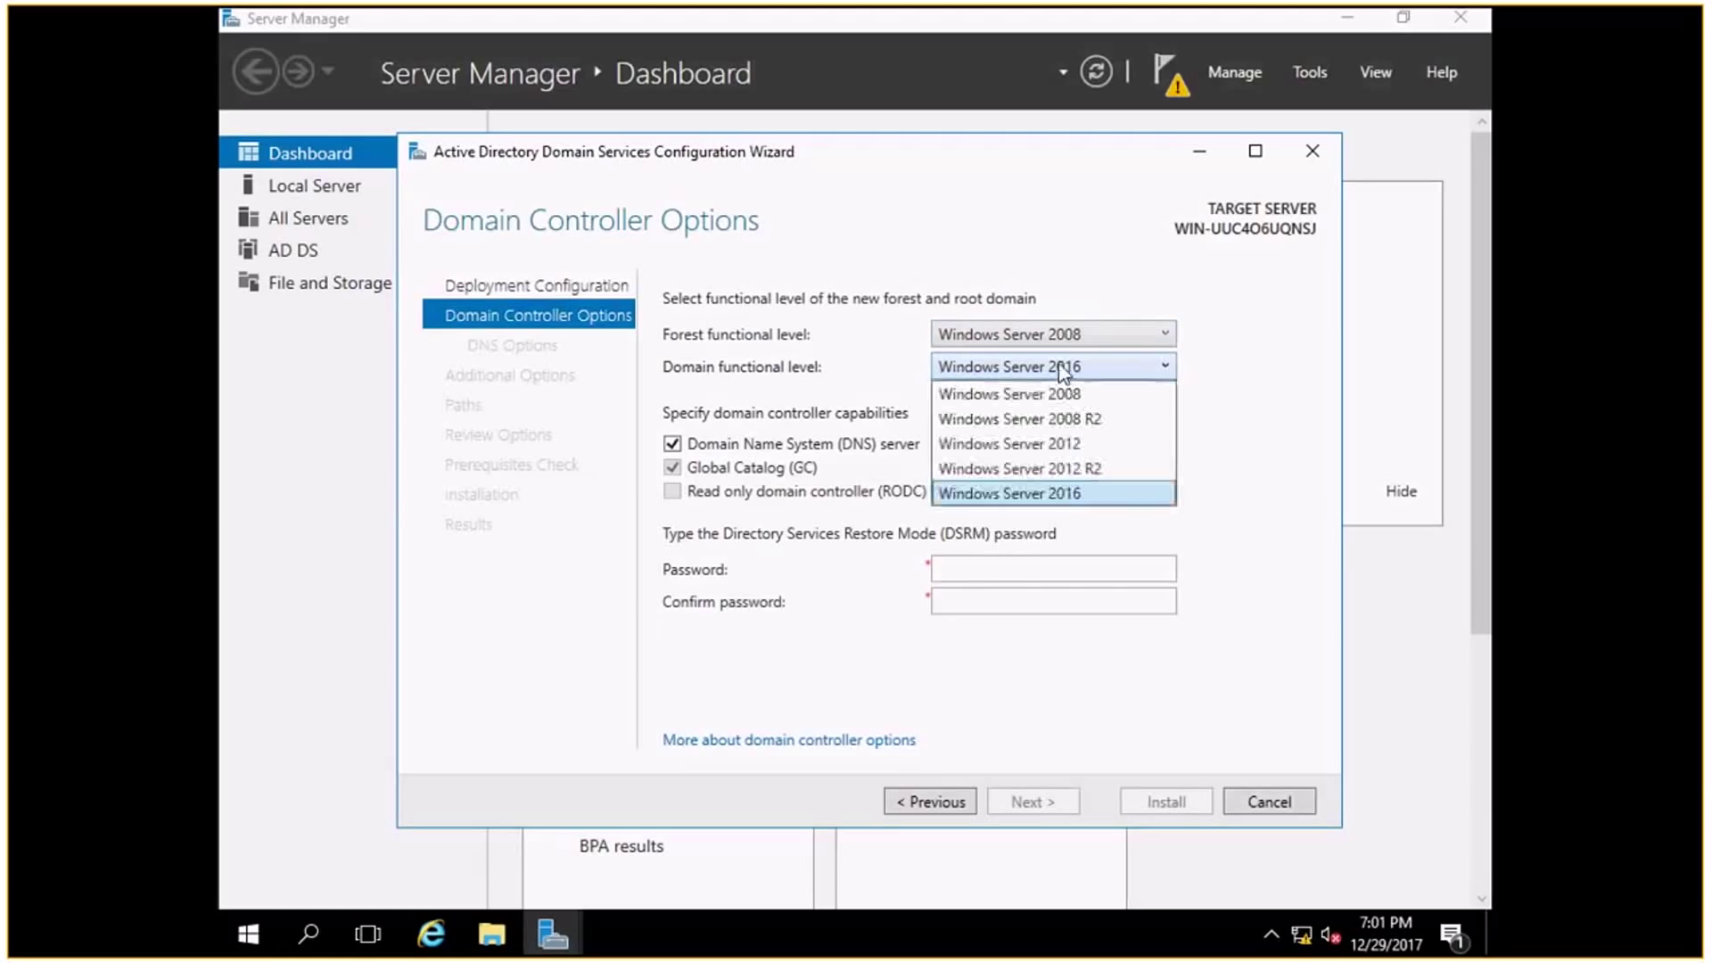
left_click(1058, 395)
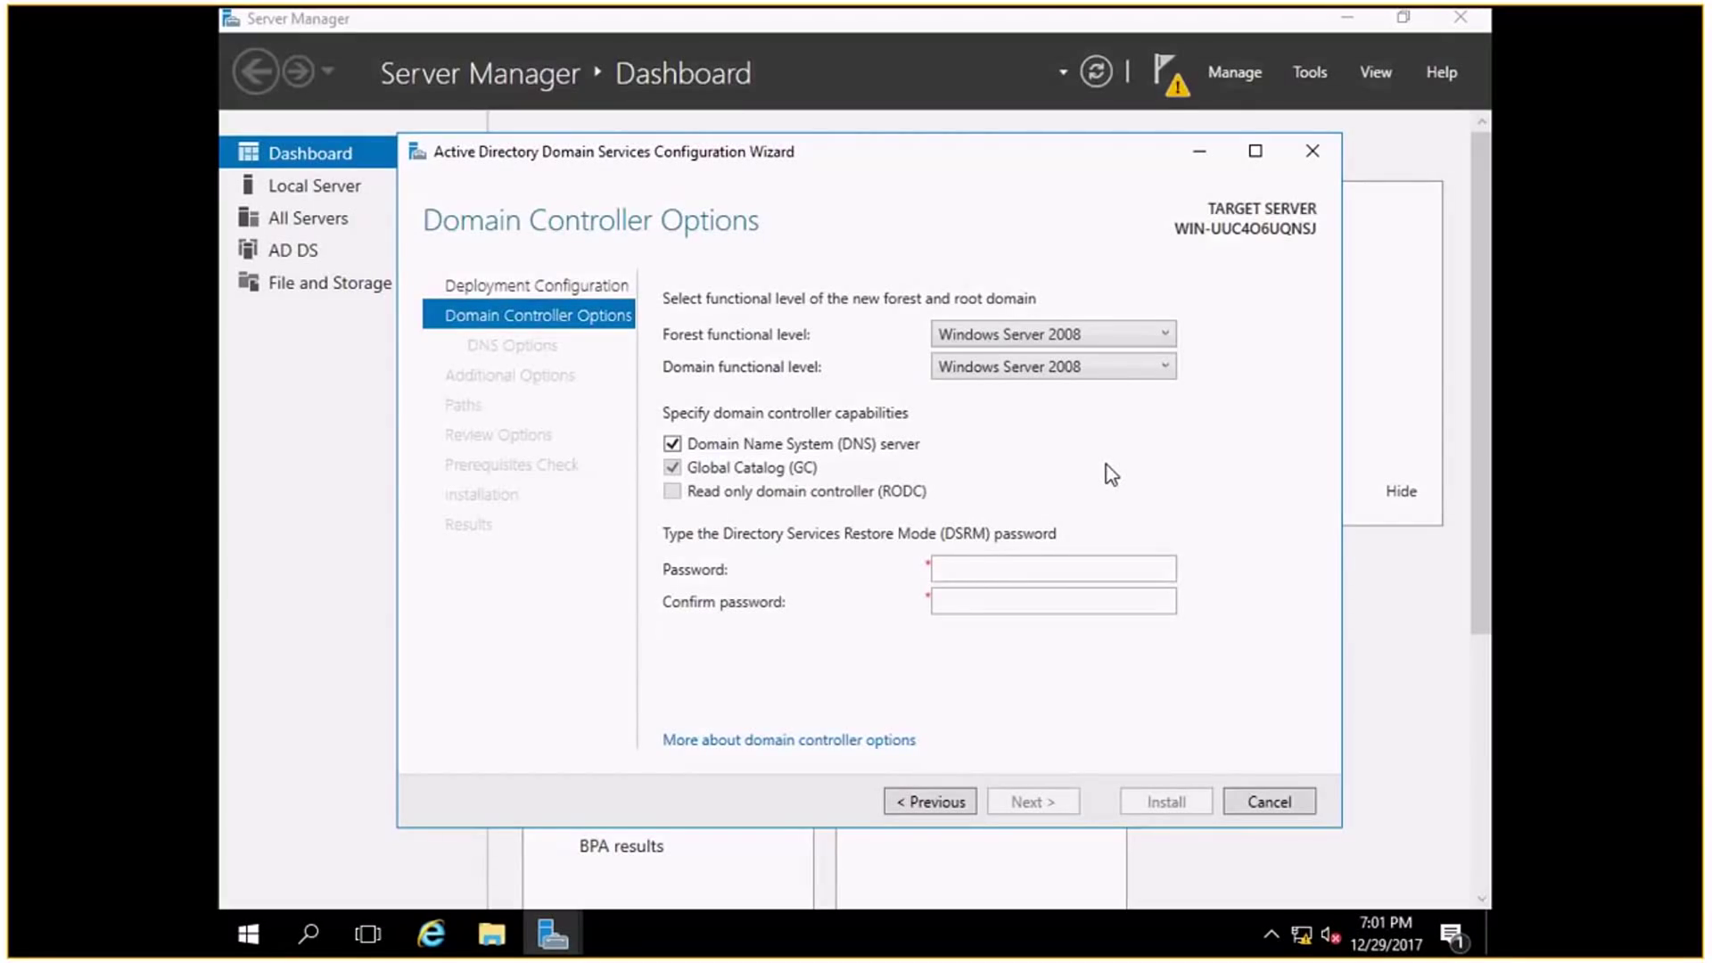
left_click(979, 567)
Enter and confirm the DSRM password, then continue to DNS Options.
type("P@ssw0rd")
key("Tab")
type("P@ssw0rd")
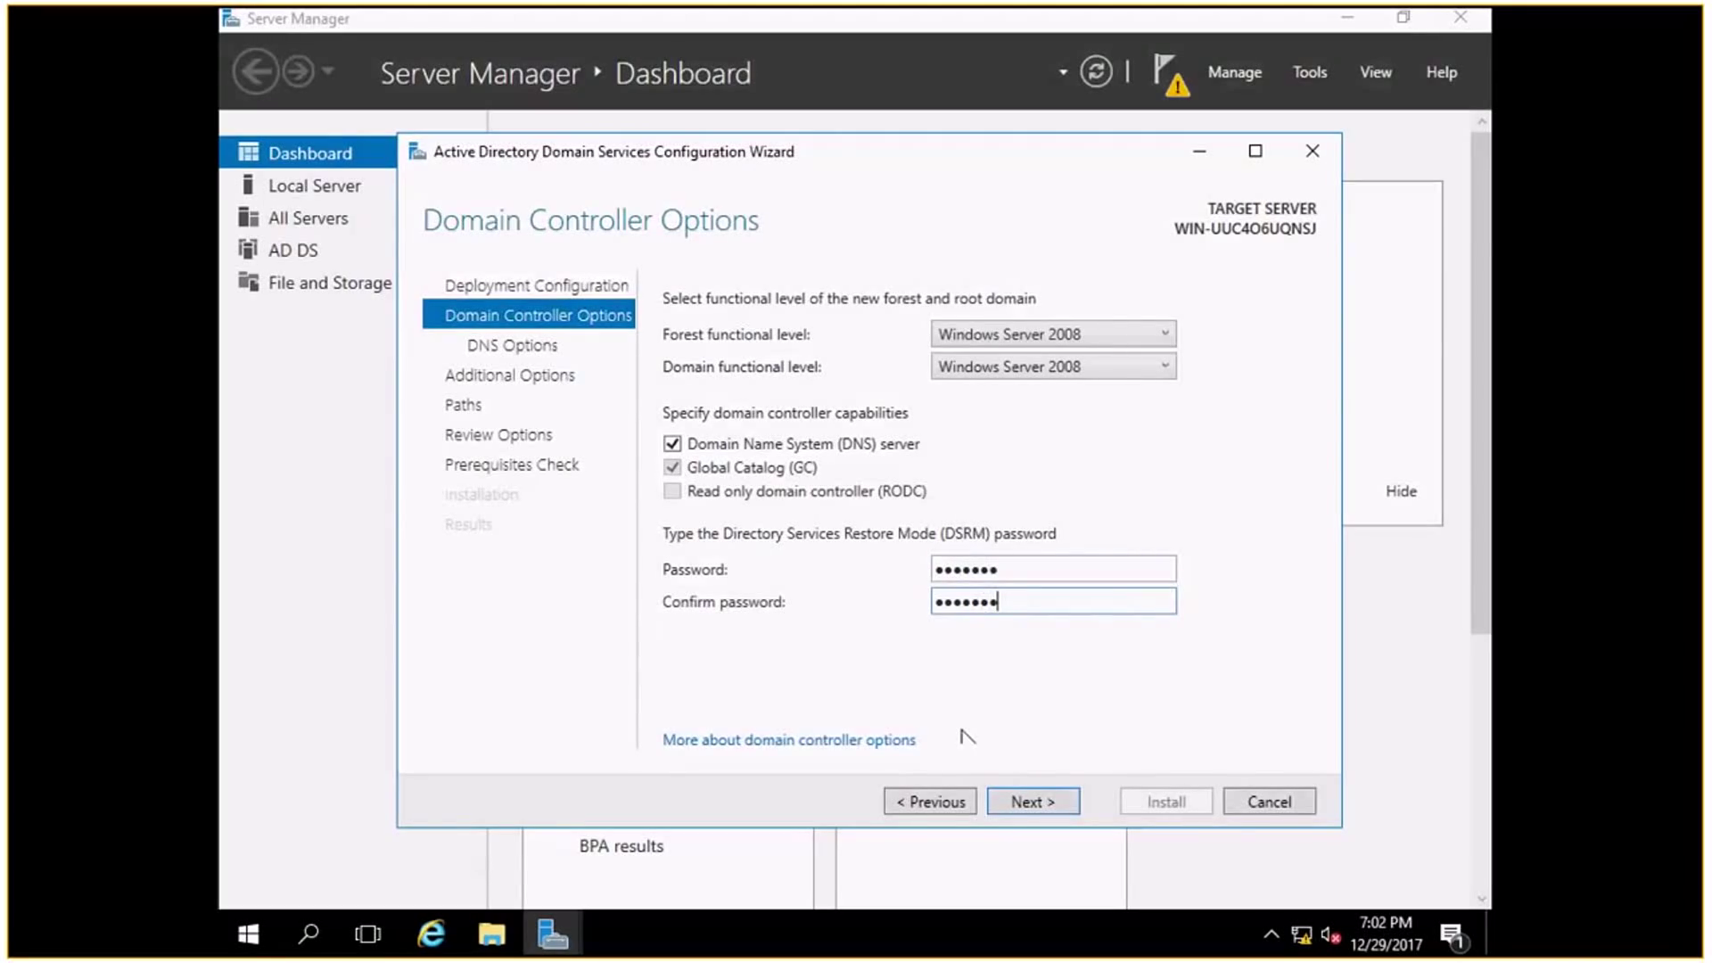
left_click(1050, 803)
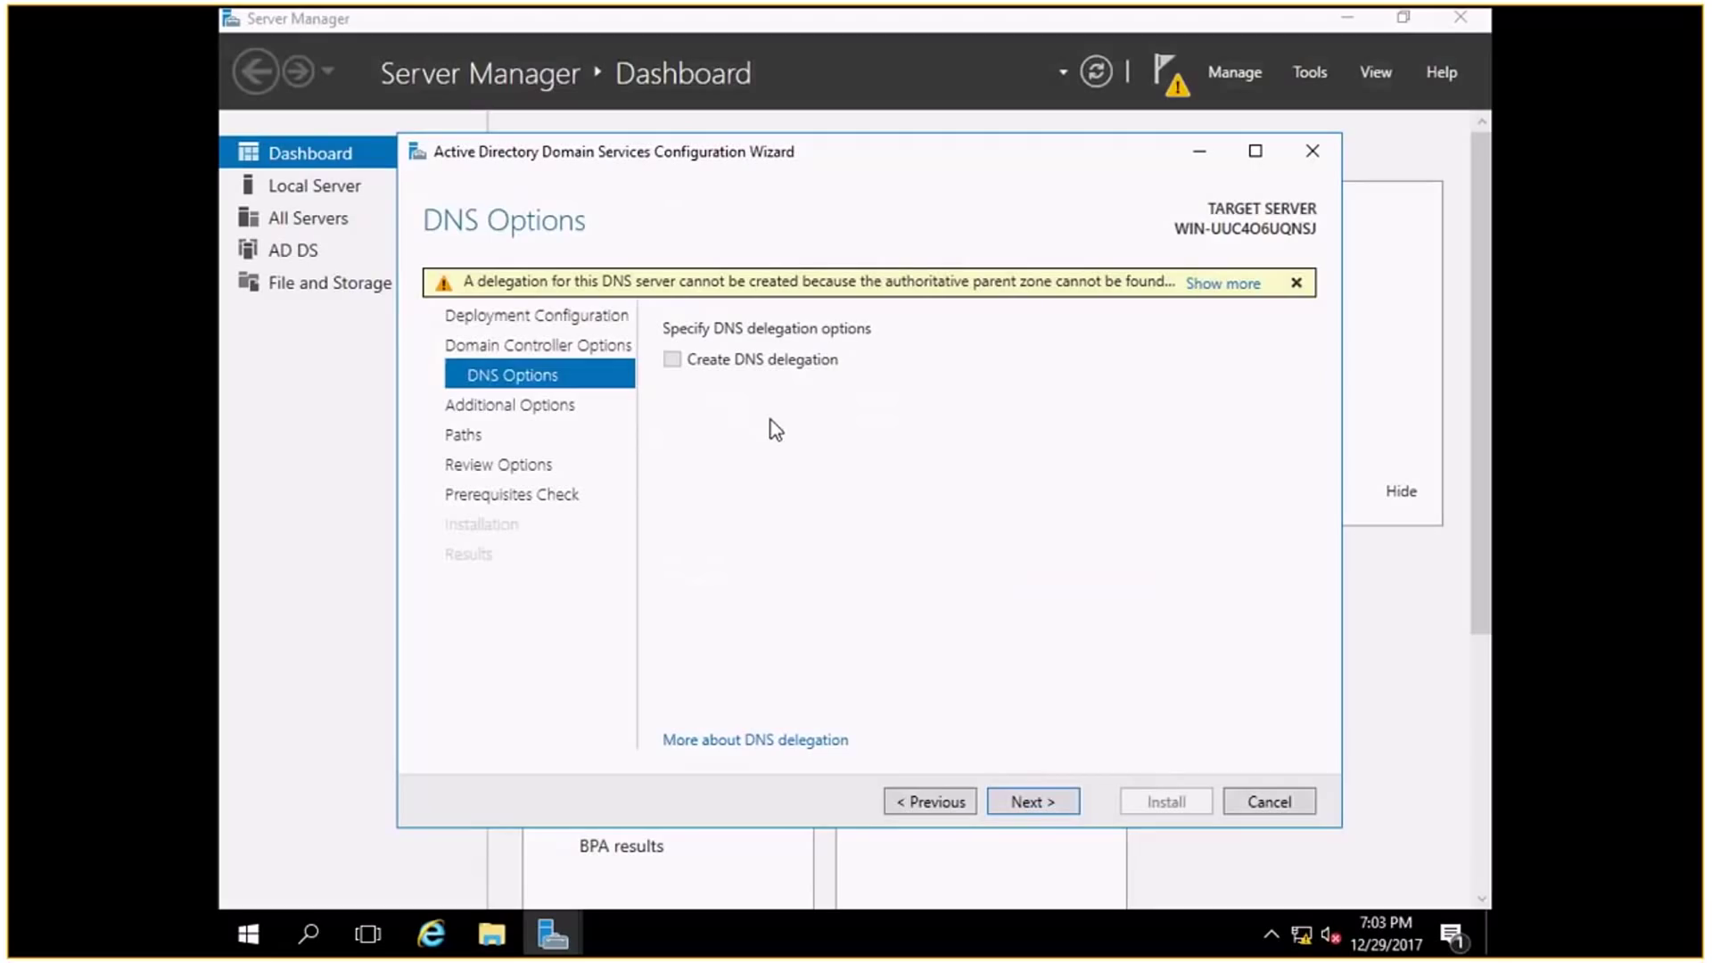
Leave Create DNS delegation unchecked and continue to the Additional Options page.
left_click(1026, 805)
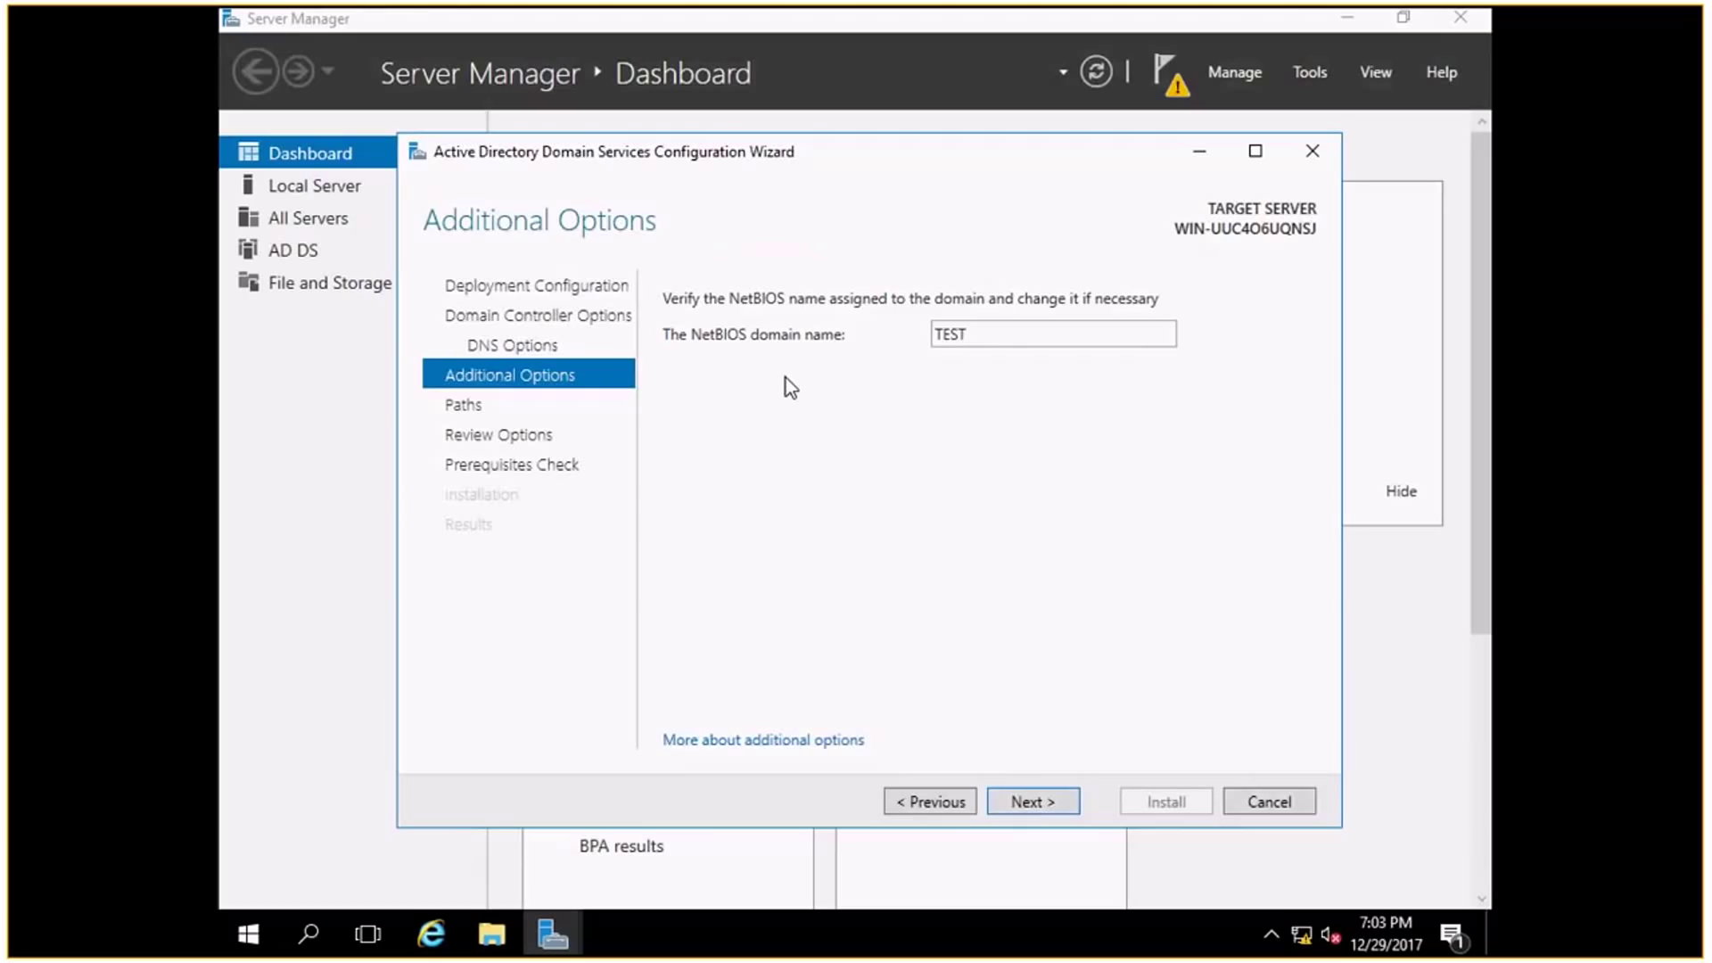
Accept TEST as the NetBIOS domain name and advance to the Paths page.
left_click(1035, 802)
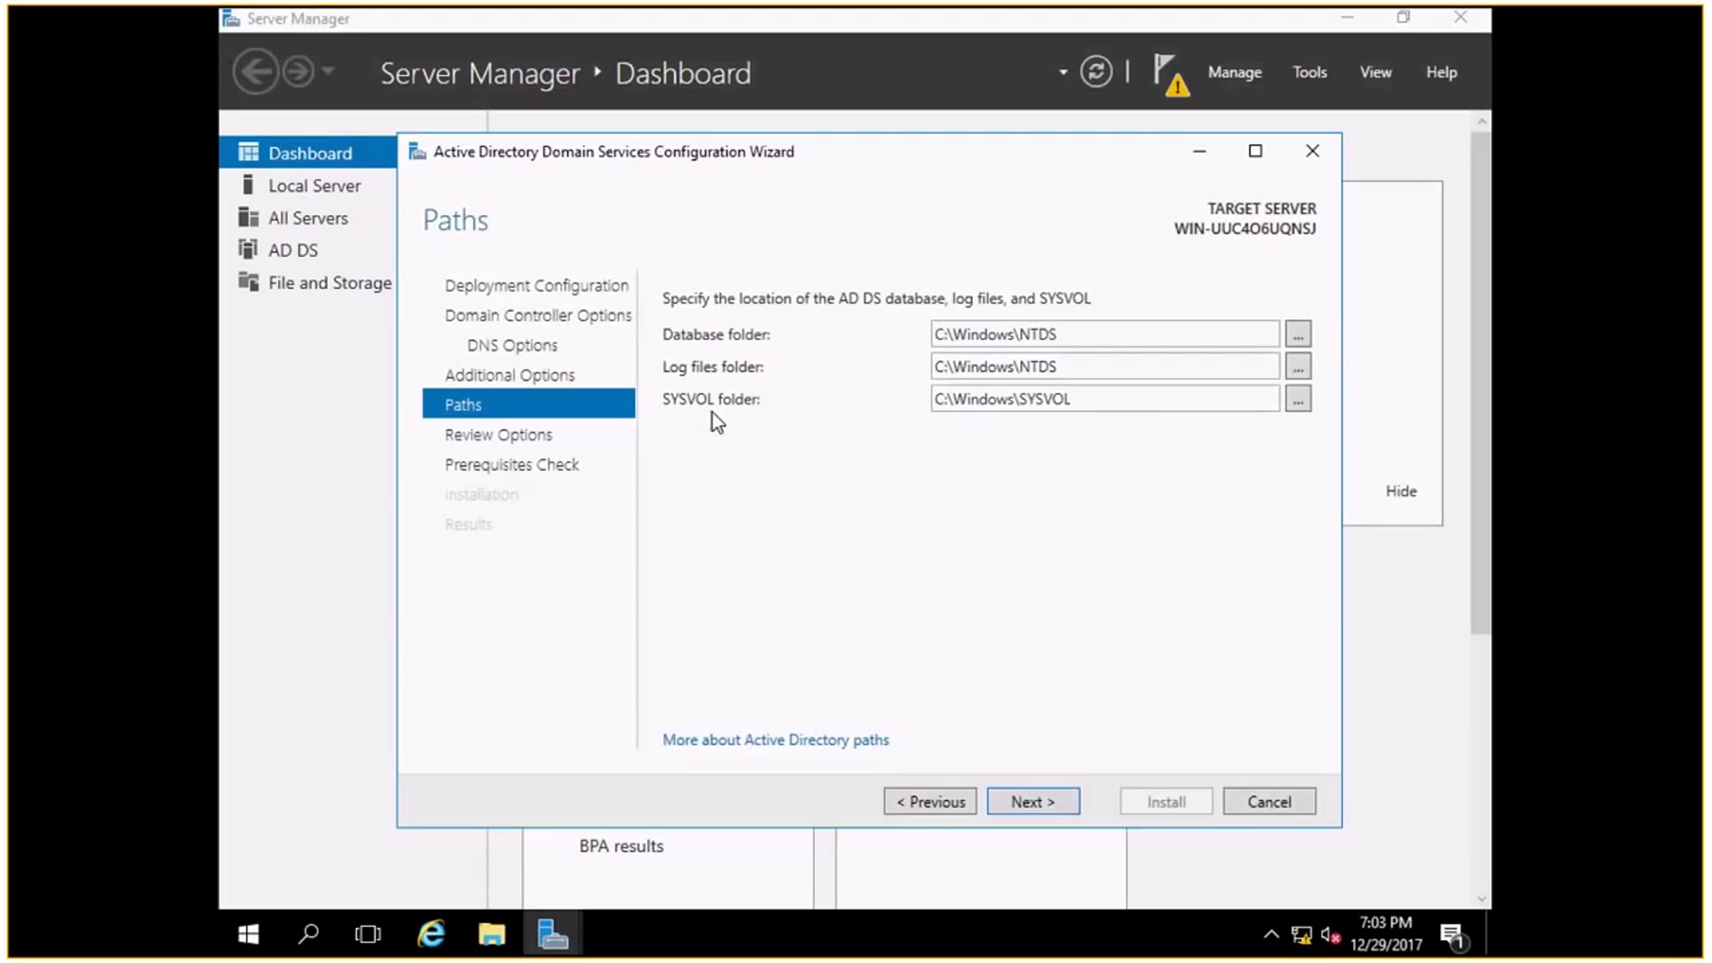
Keep the default C:\Windows\NTDS and C:\Windows\SYSVOL paths and advance to Review Options.
left_click(1005, 799)
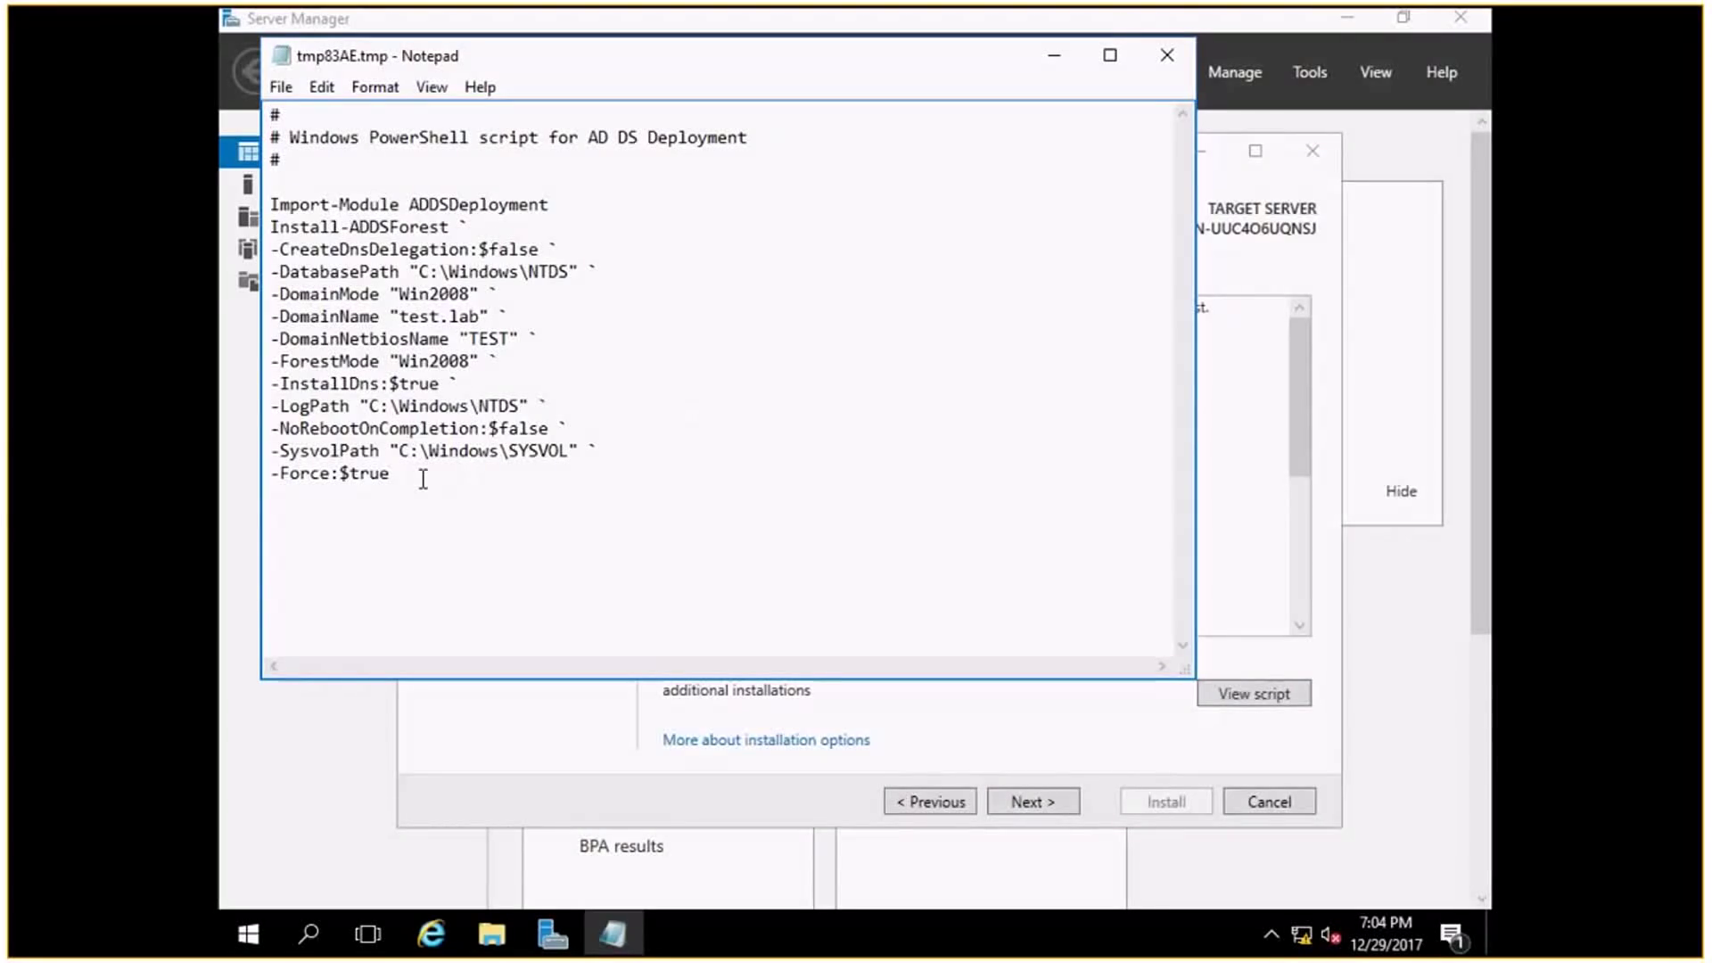
In the script, highlight the Import-Module line and the test.lab, TEST and Win2008 mode values.
left_click_drag(423, 478, 270, 181)
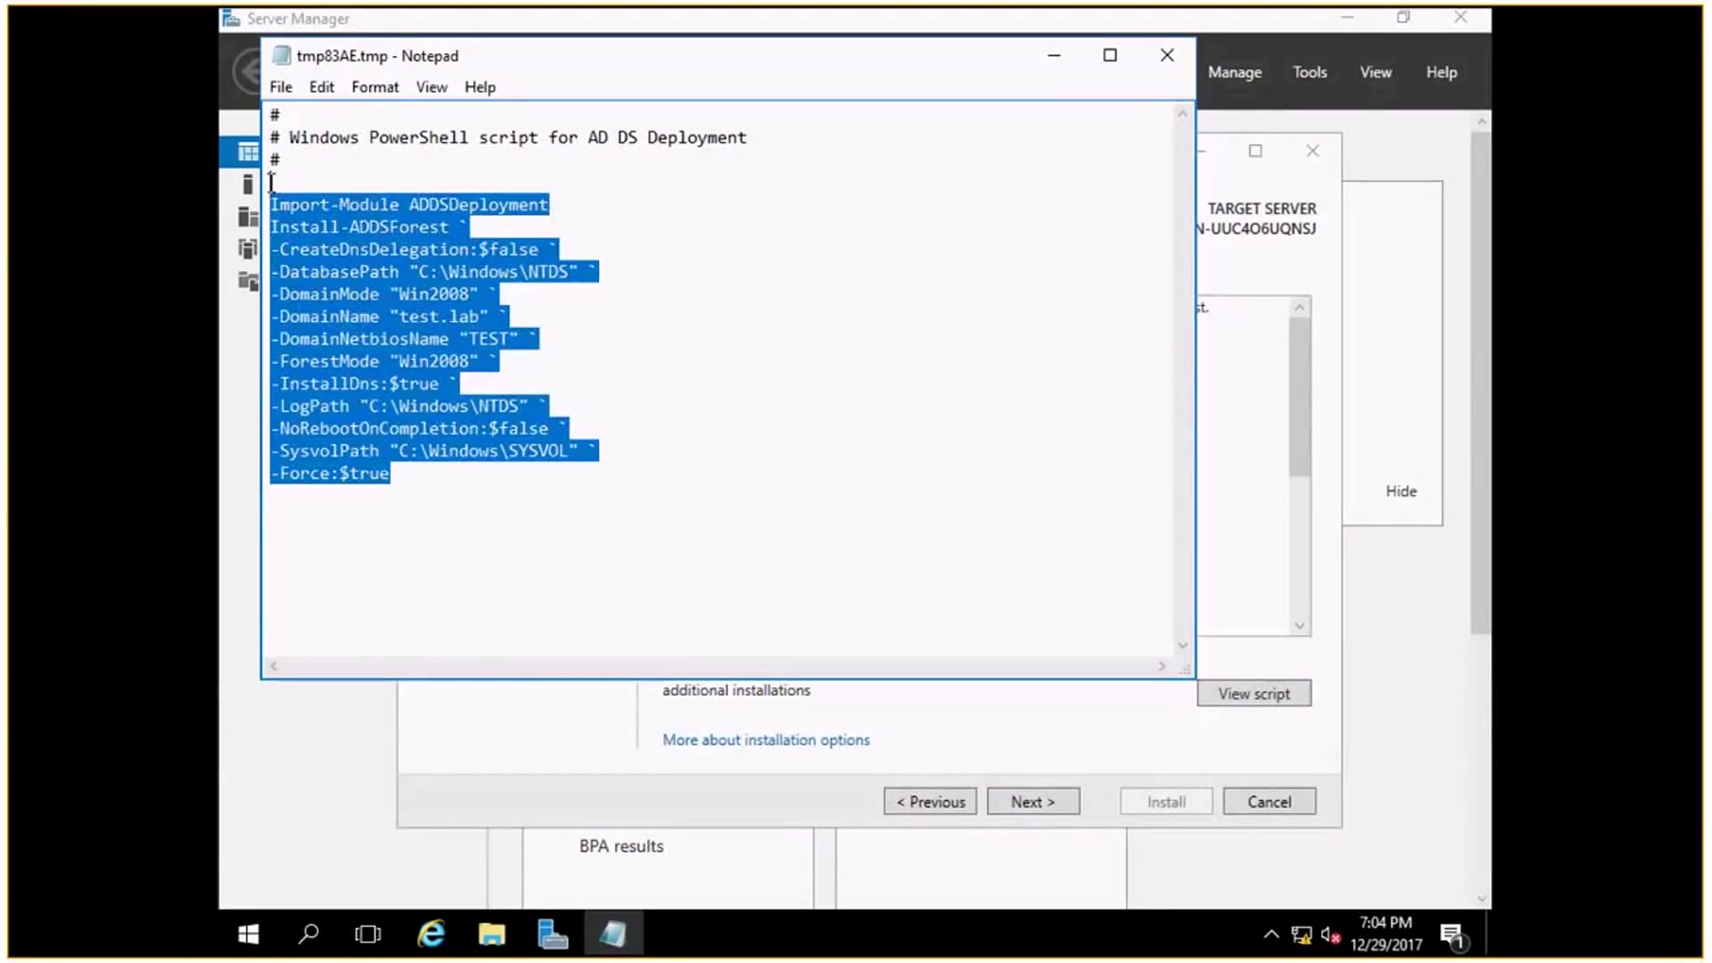
left_click(524, 556)
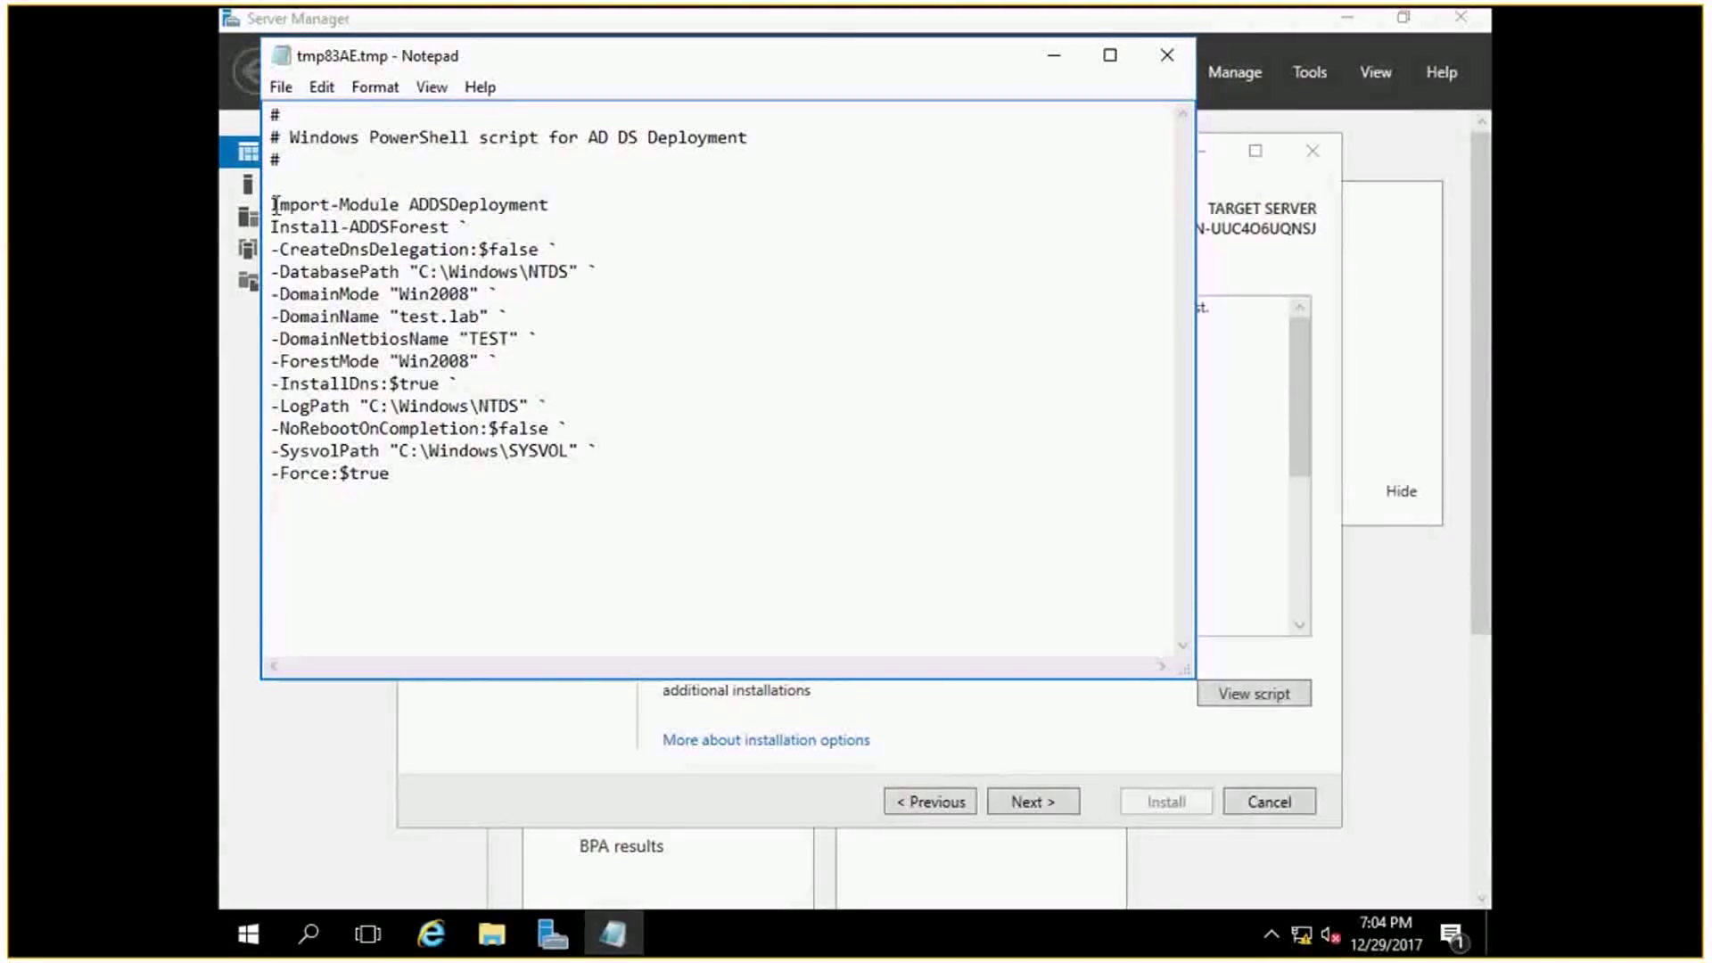
mouse_move(272, 204)
left_mouse_down()
mouse_move(549, 212)
mouse_move(270, 228)
left_mouse_up()
left_click_drag(510, 317, 381, 320)
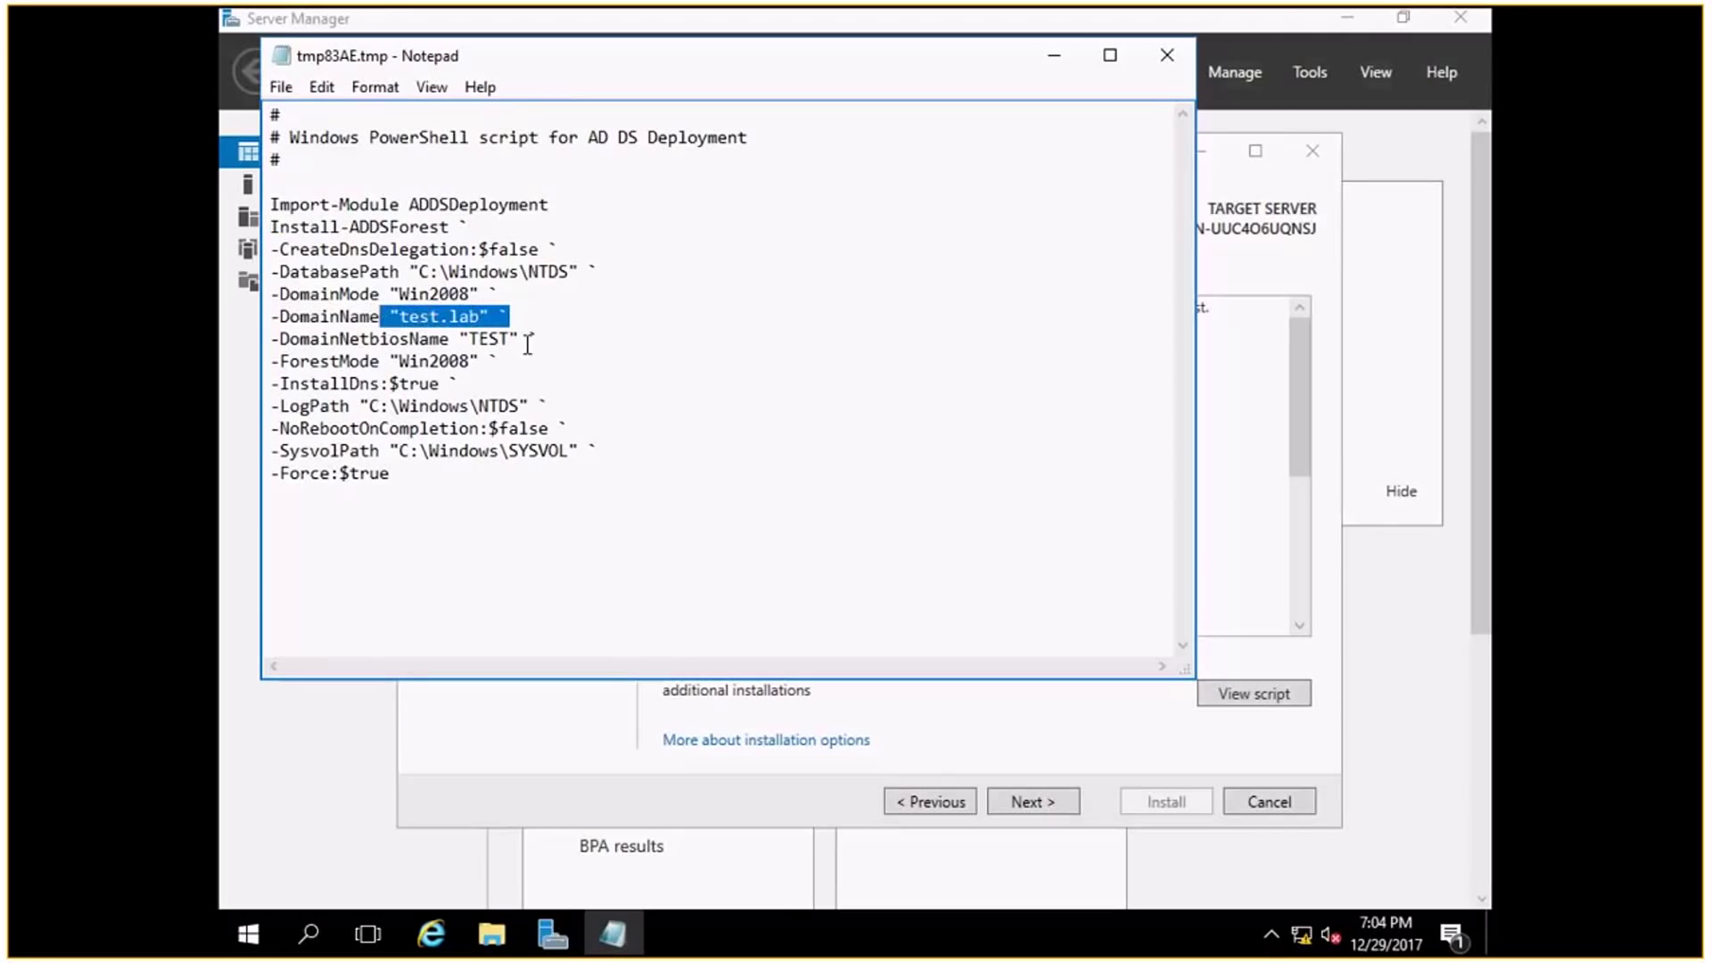
left_click_drag(529, 339, 461, 341)
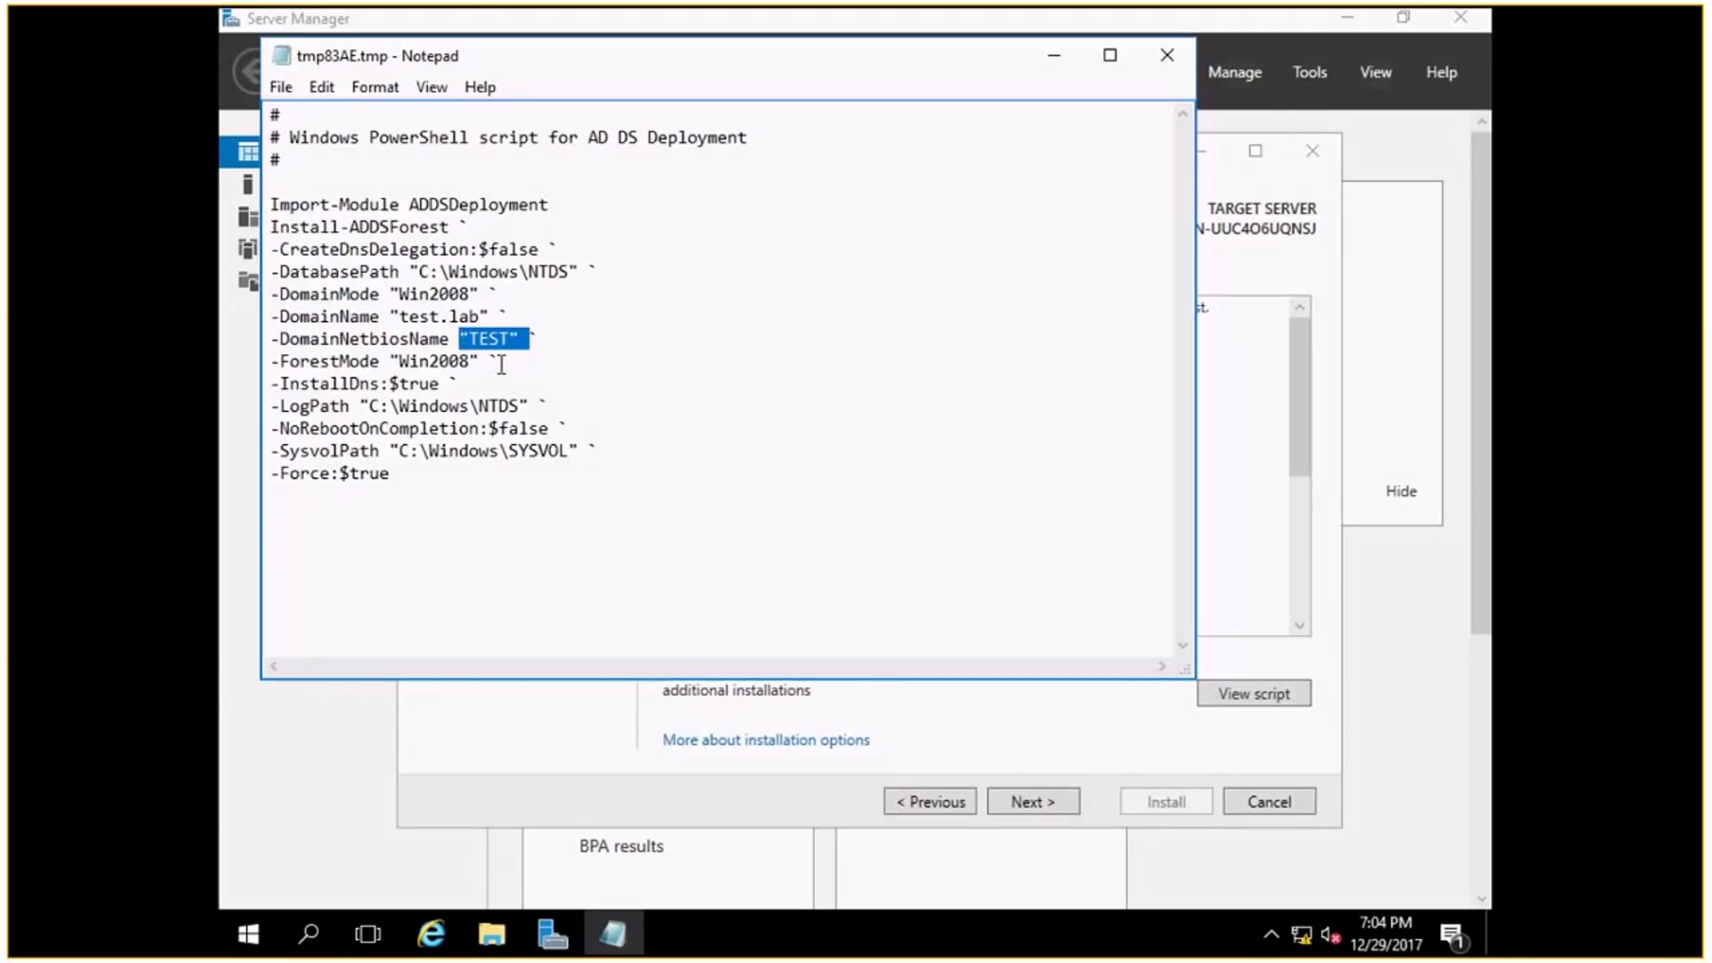
left_click_drag(501, 365, 403, 363)
left_click_drag(470, 296, 382, 295)
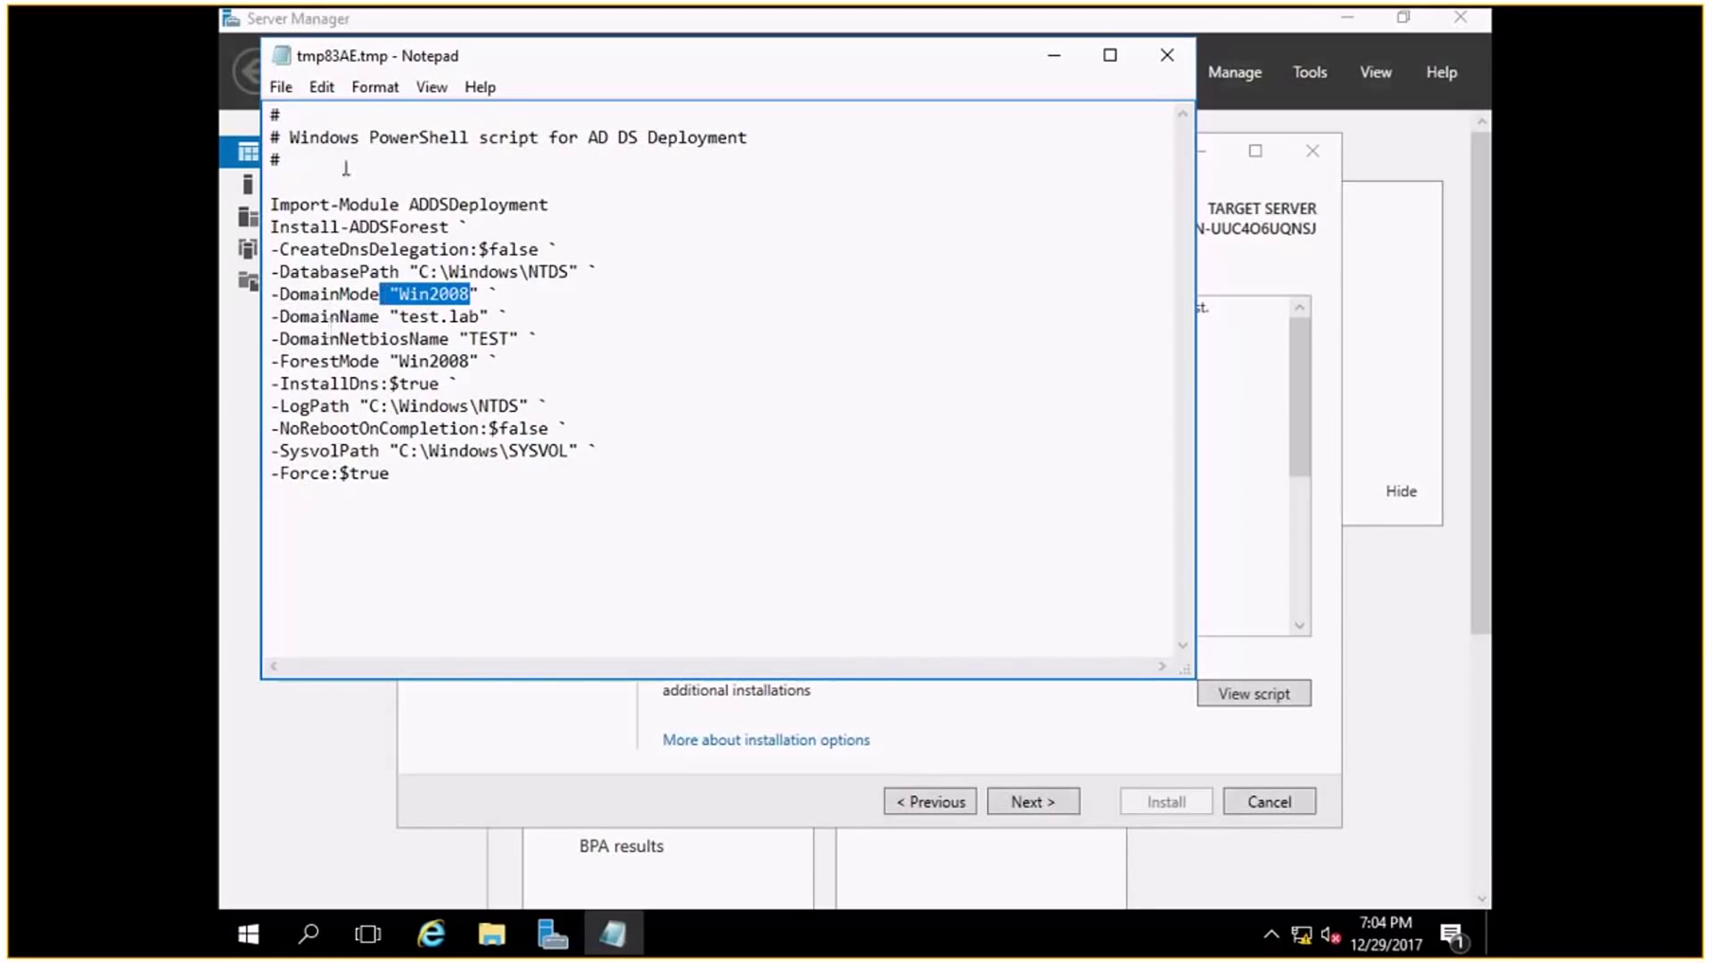
Highlight 'PowerShell' in the header, then select the script commands from Import-Module down.
left_click_drag(371, 143, 479, 151)
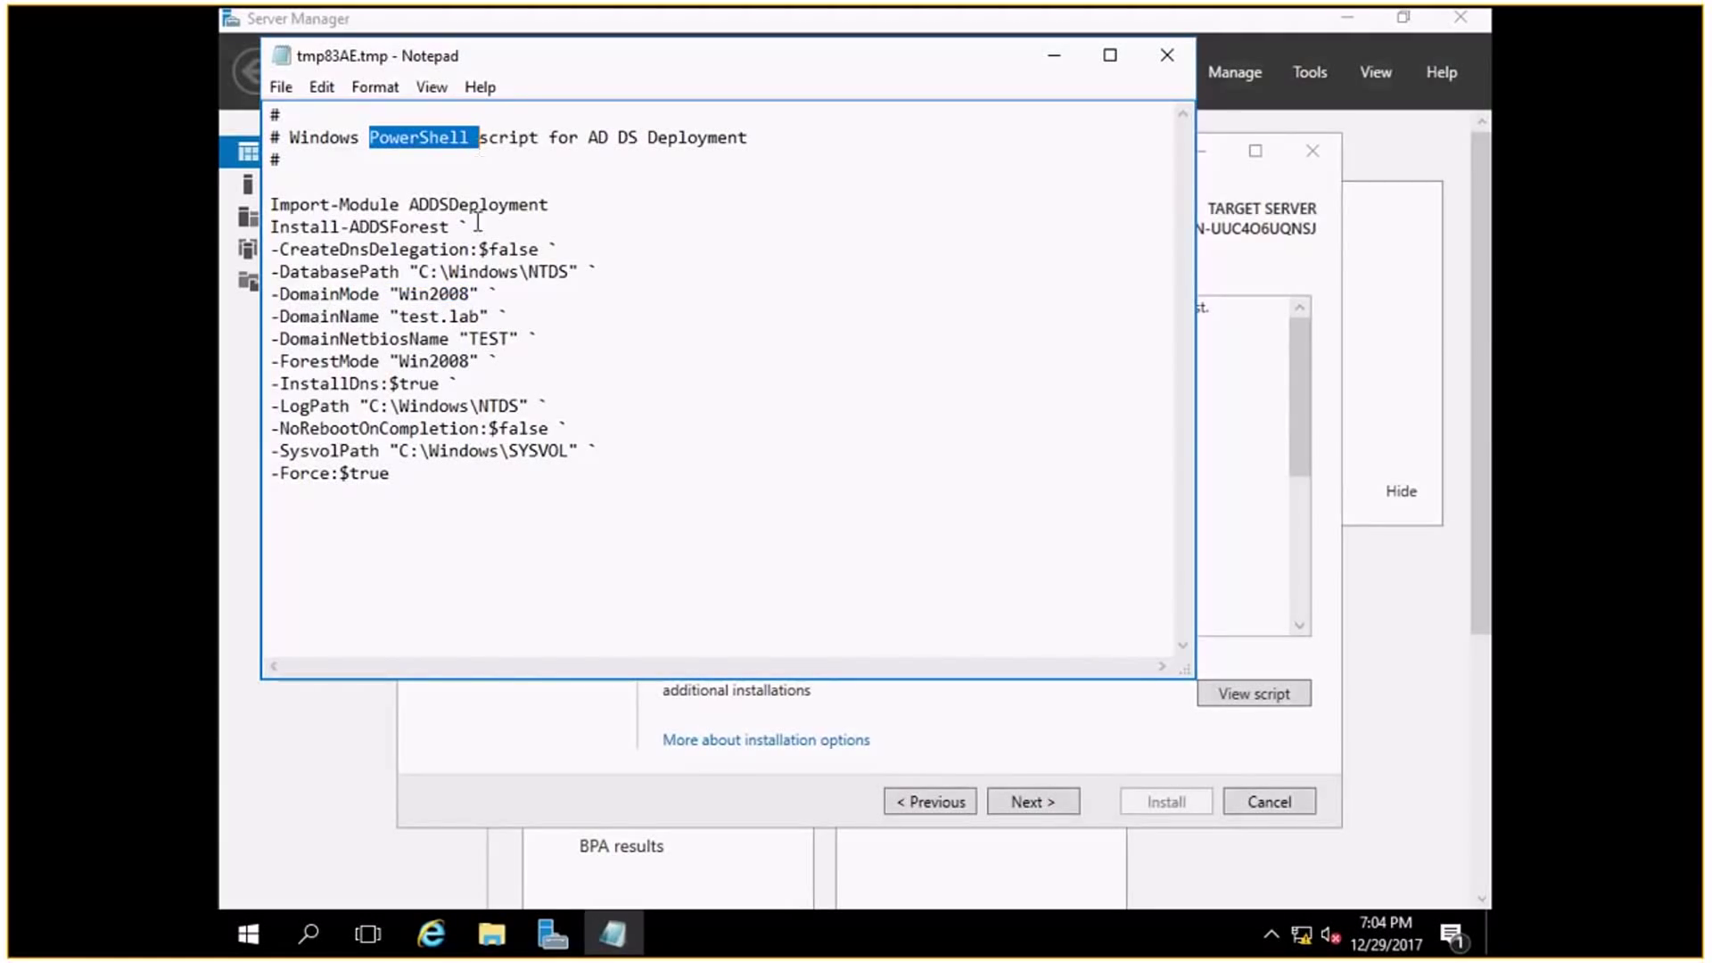
left_click(471, 486)
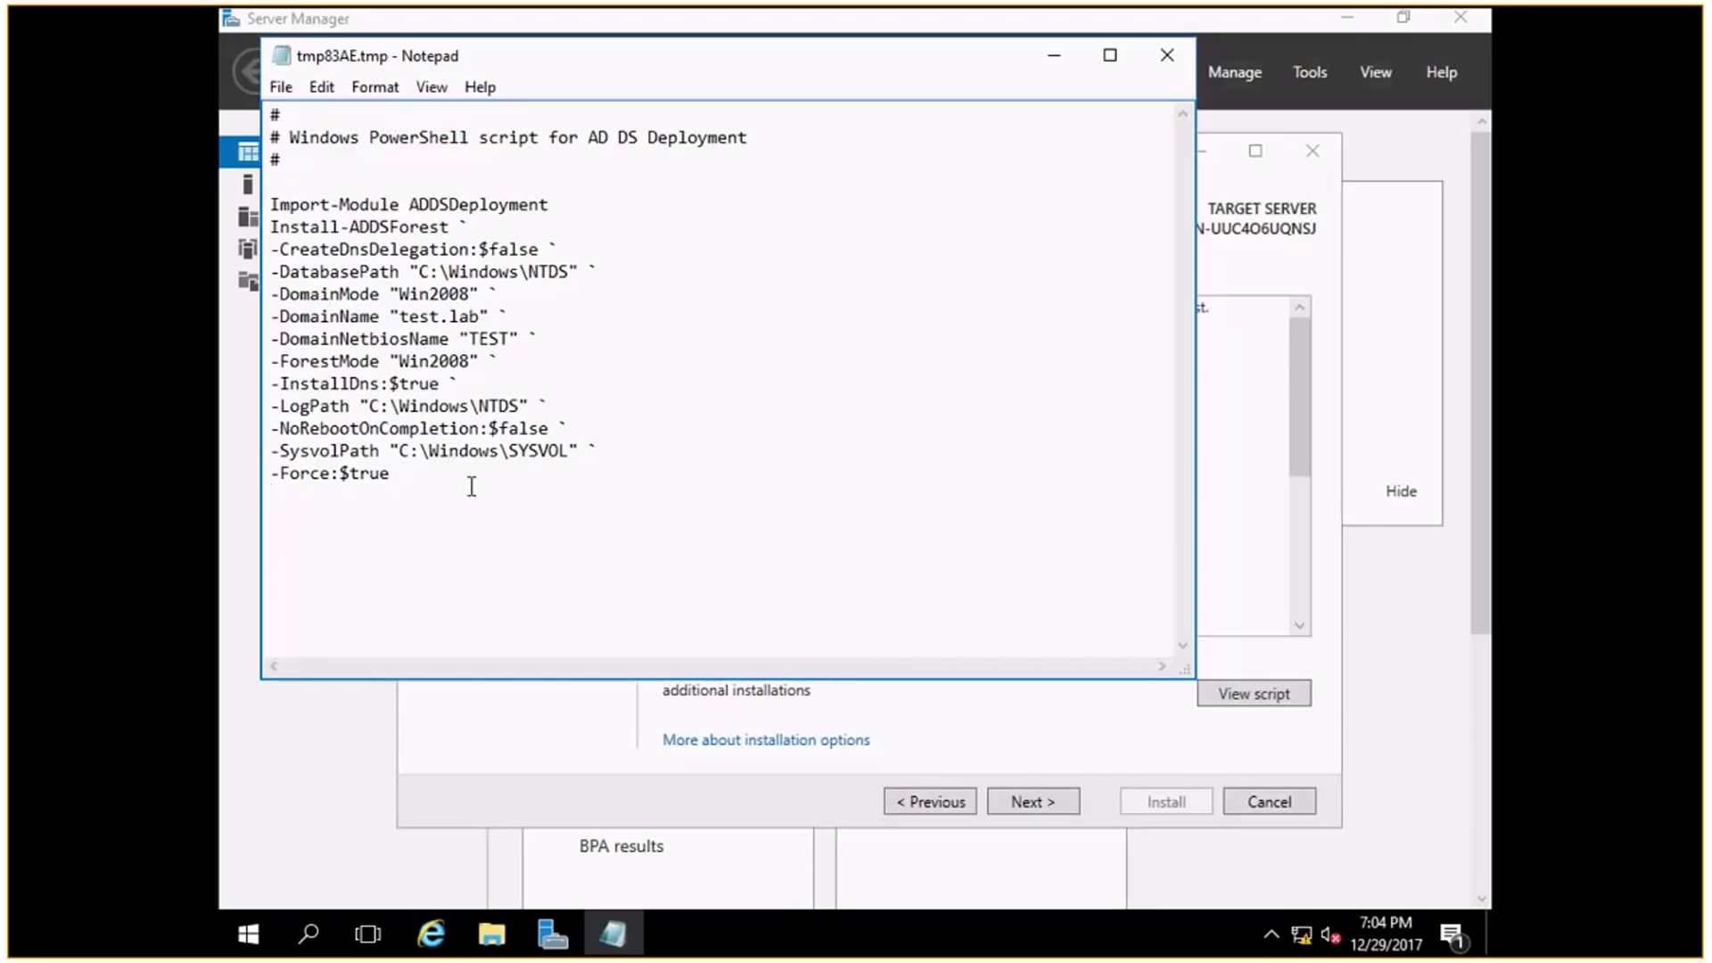
left_click_drag(303, 212, 431, 520)
left_click(475, 532)
left_click(394, 477)
left_click_drag(384, 465, 272, 204)
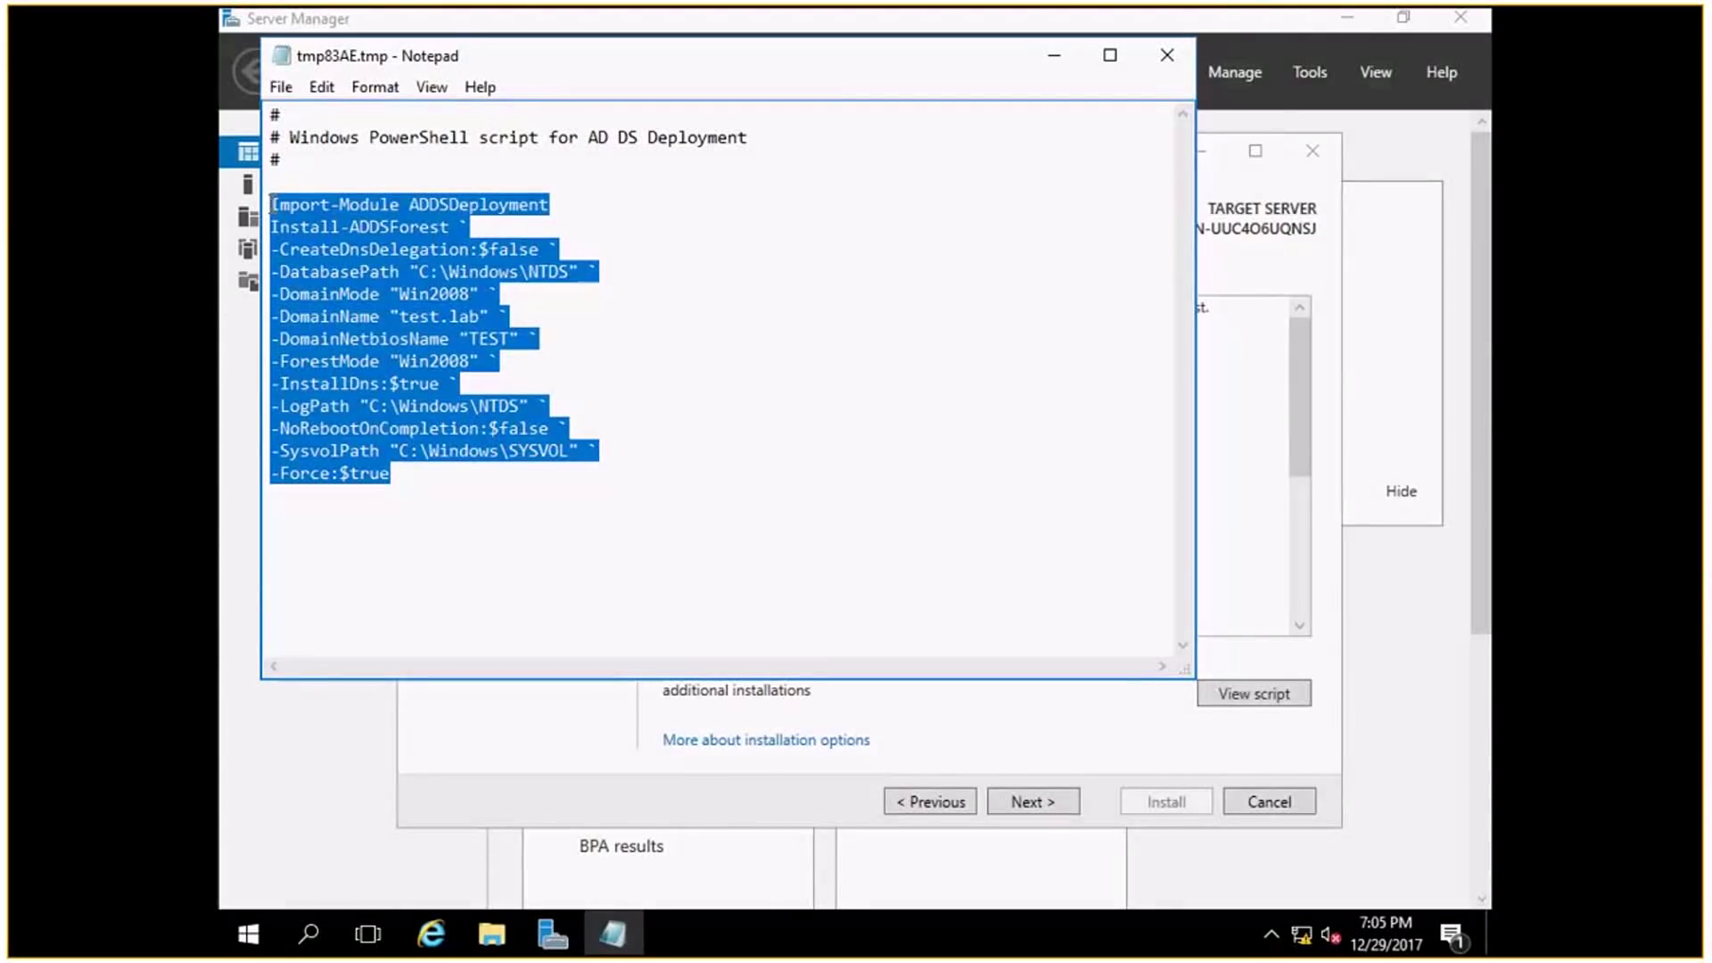
left_click(399, 518)
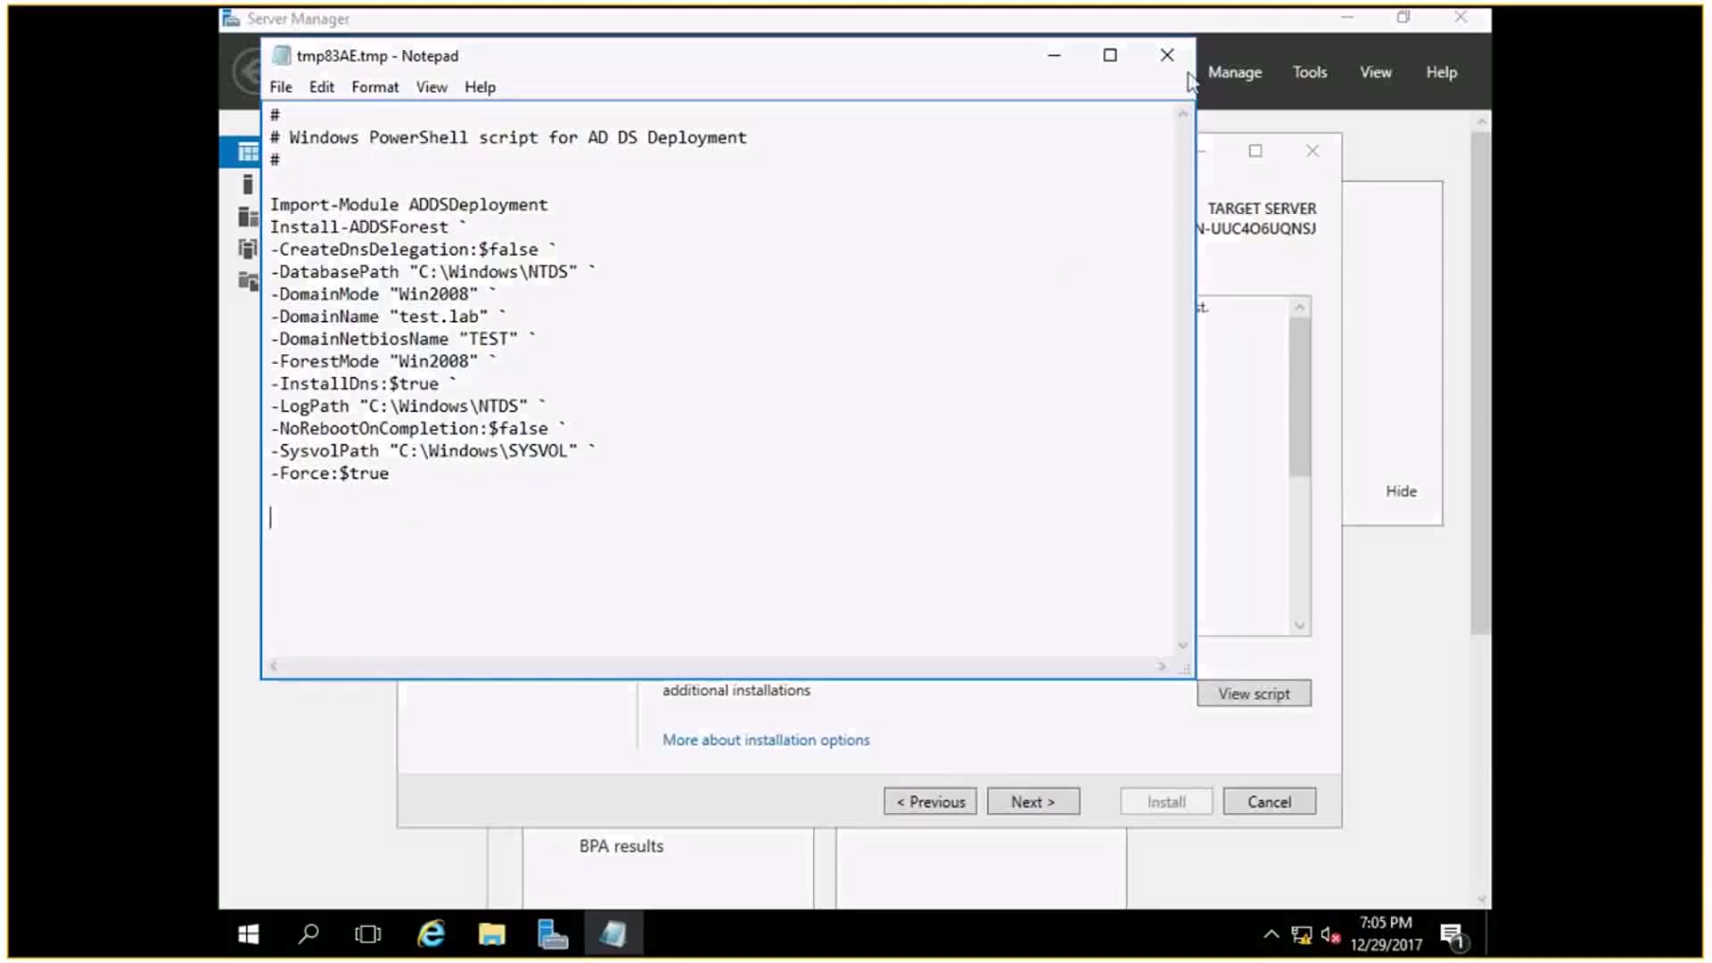
Close the script, pass the prerequisites check and install AD DS to promote the server.
left_click(1167, 56)
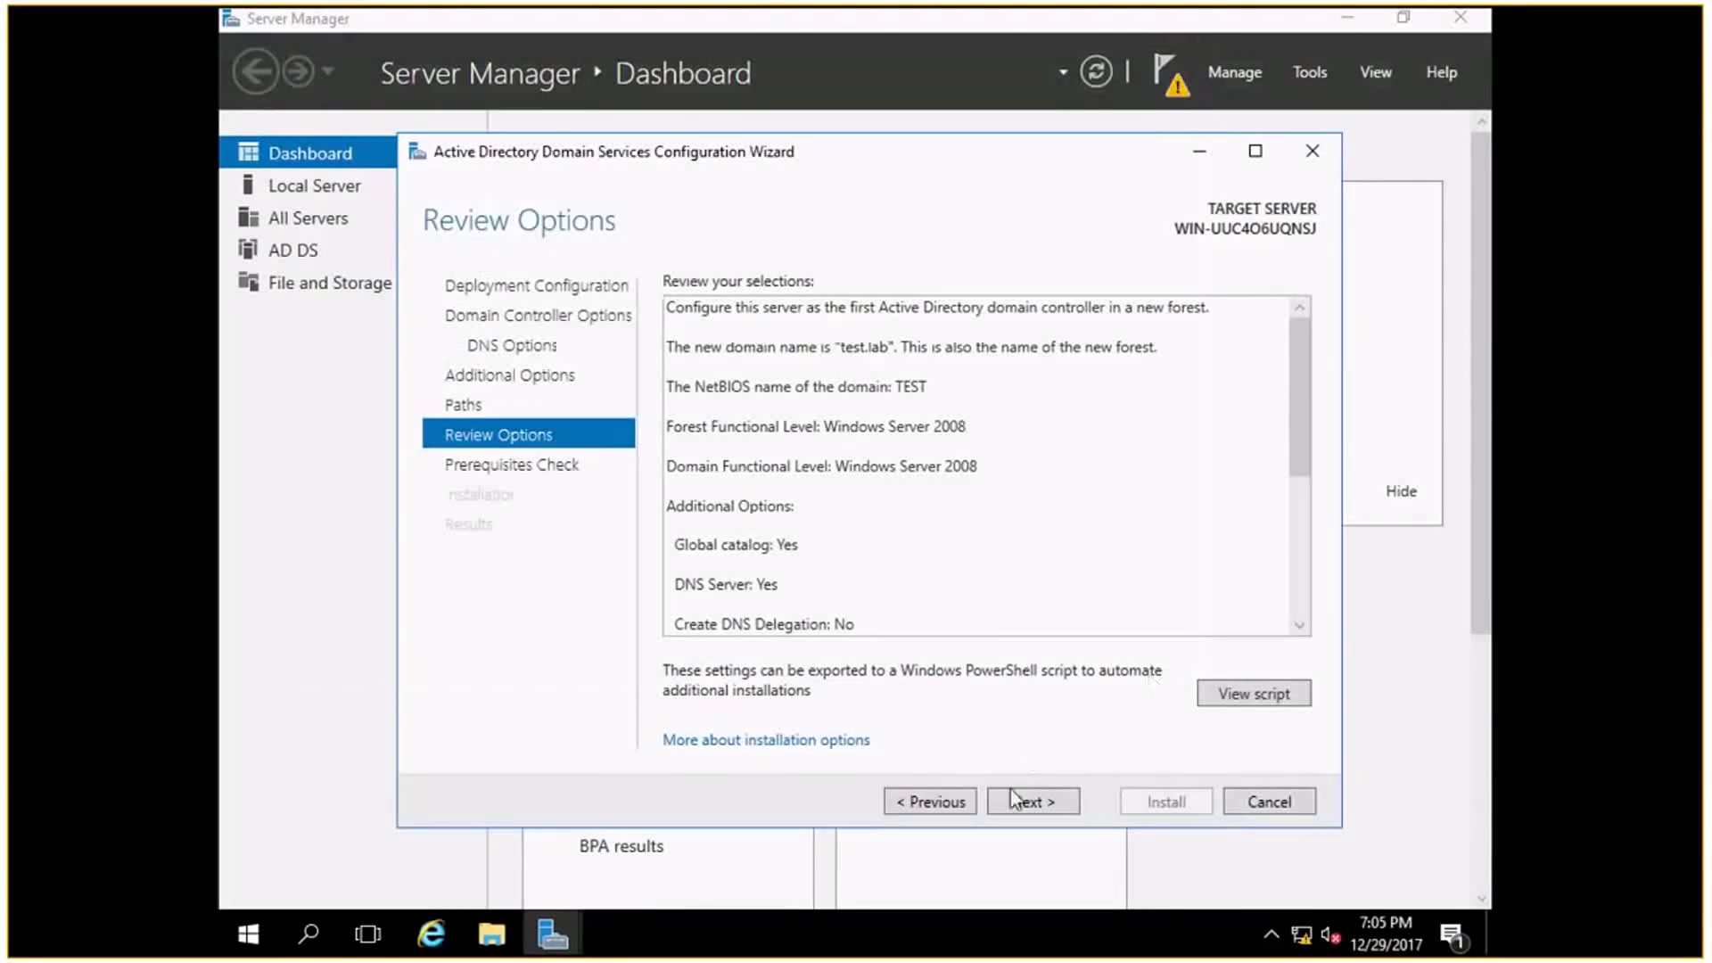
left_click(1038, 808)
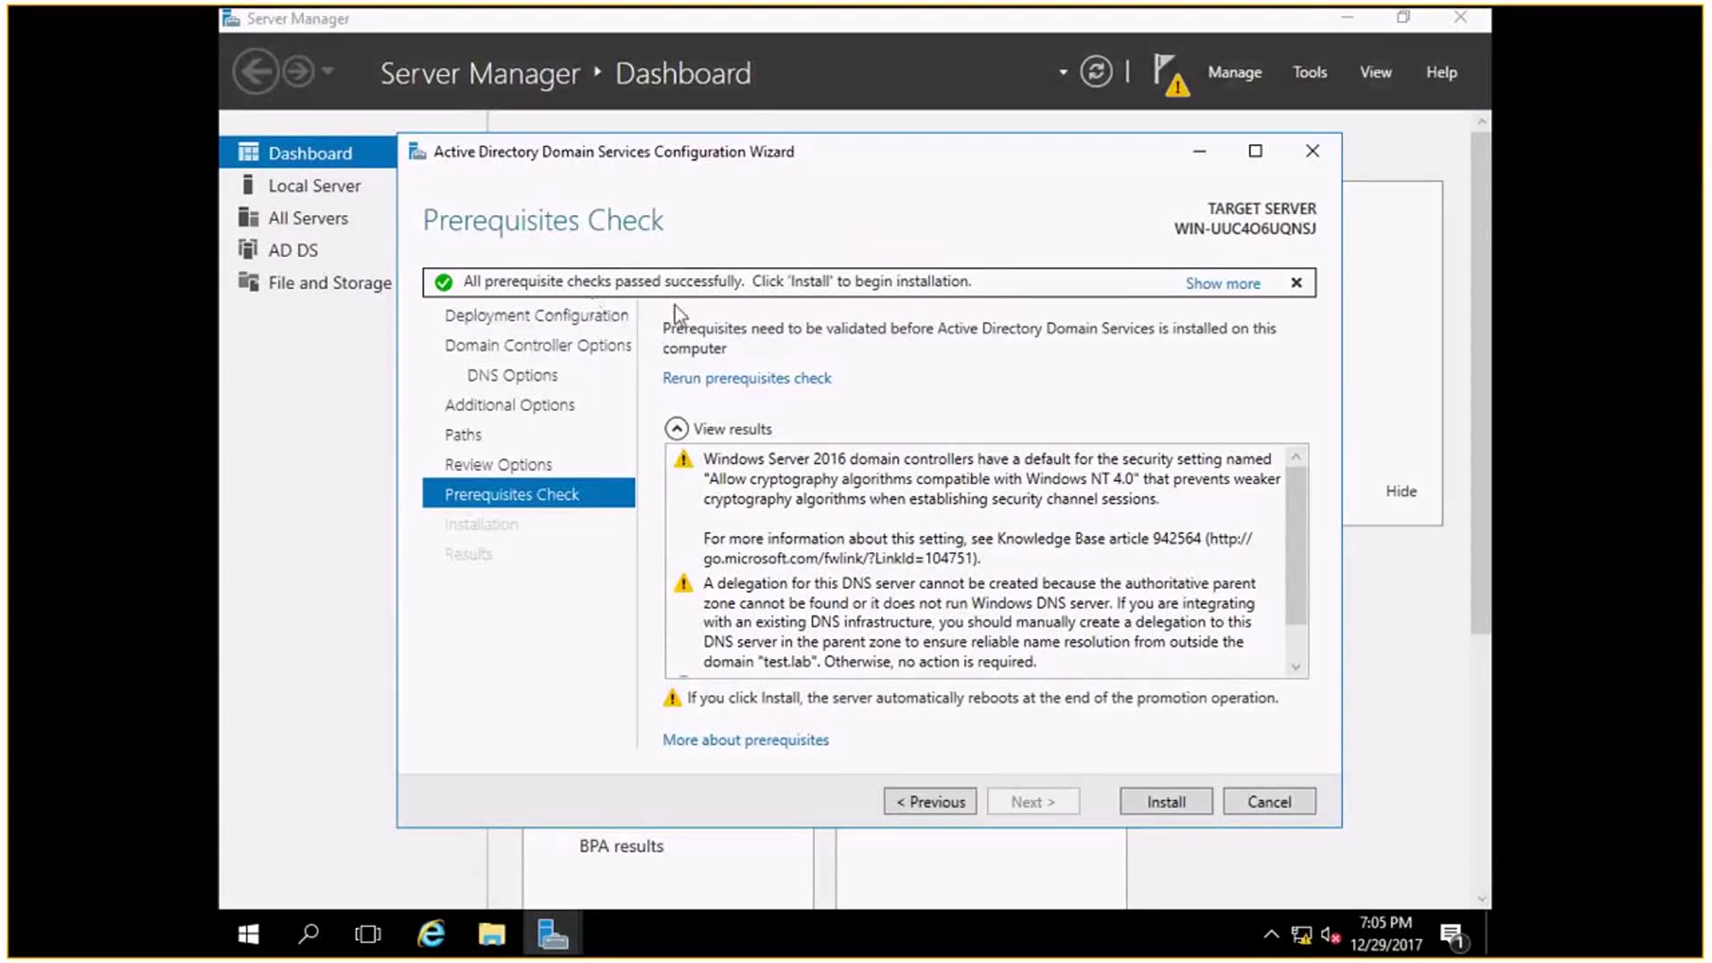
left_click(1170, 815)
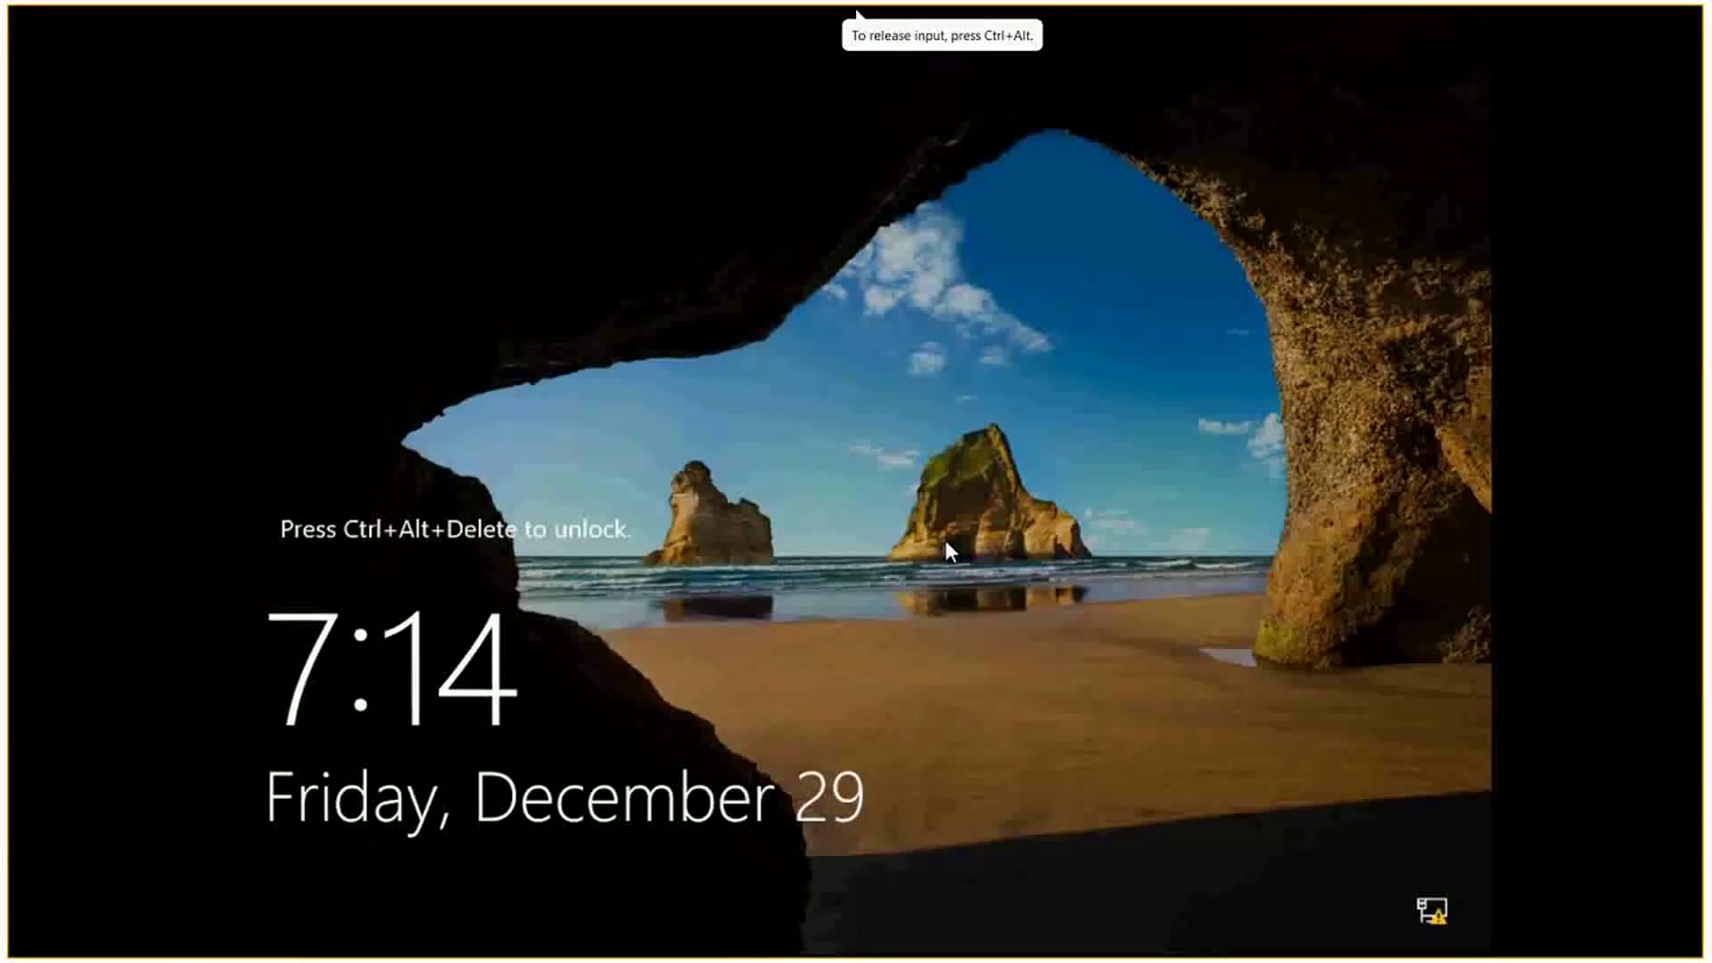
After the automatic reboot, press Ctrl+Alt+Delete at the lock screen to reach TEST\Administrator sign-in.
key("ctrl+alt+Delete")
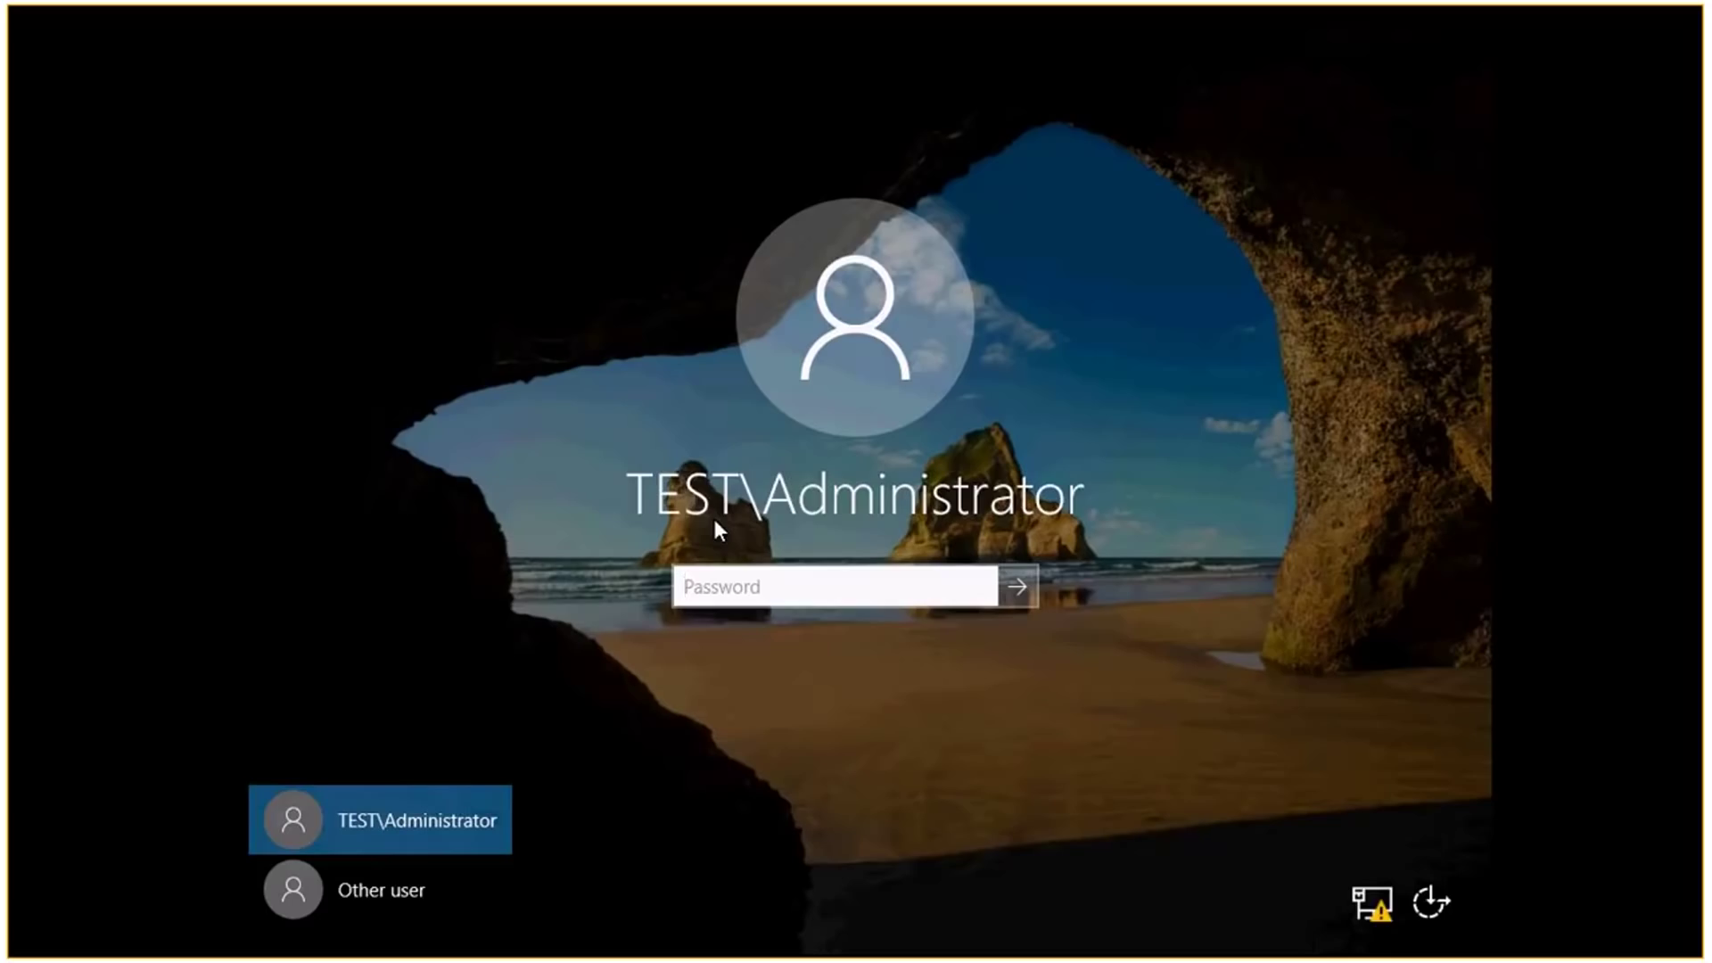
Enter the Administrator account password to sign in to the TEST domain.
type("********")
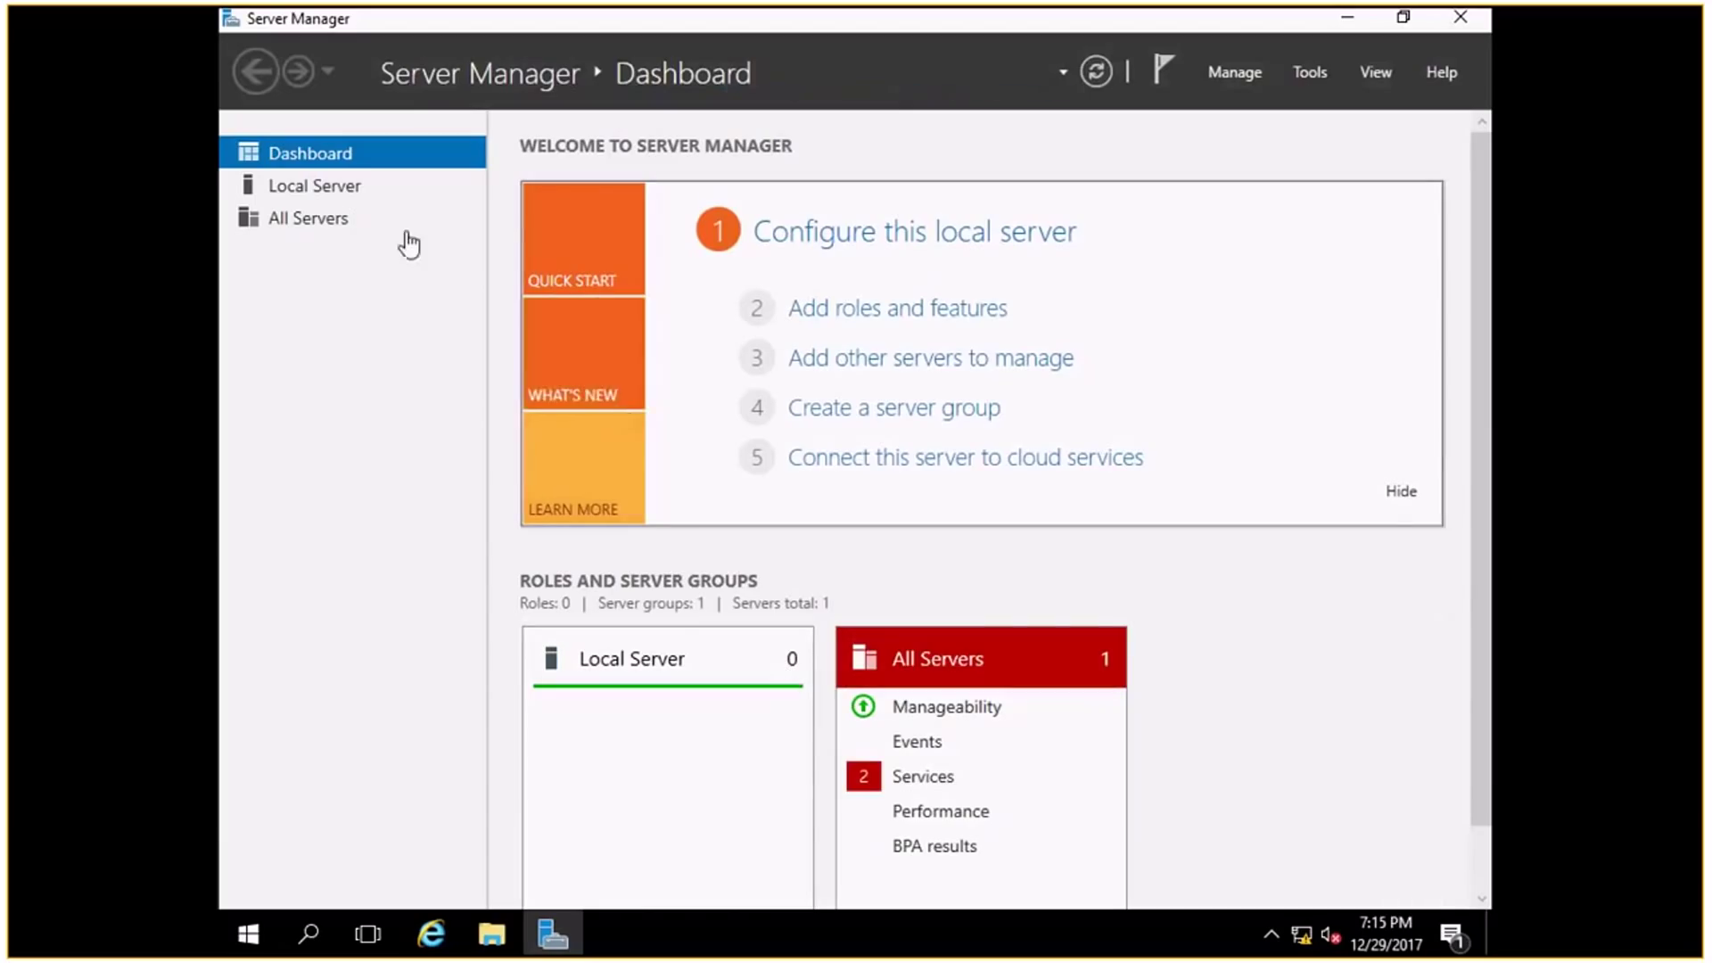
Show the Local Server properties to confirm the Domain field reads test.lab.
left_click(356, 198)
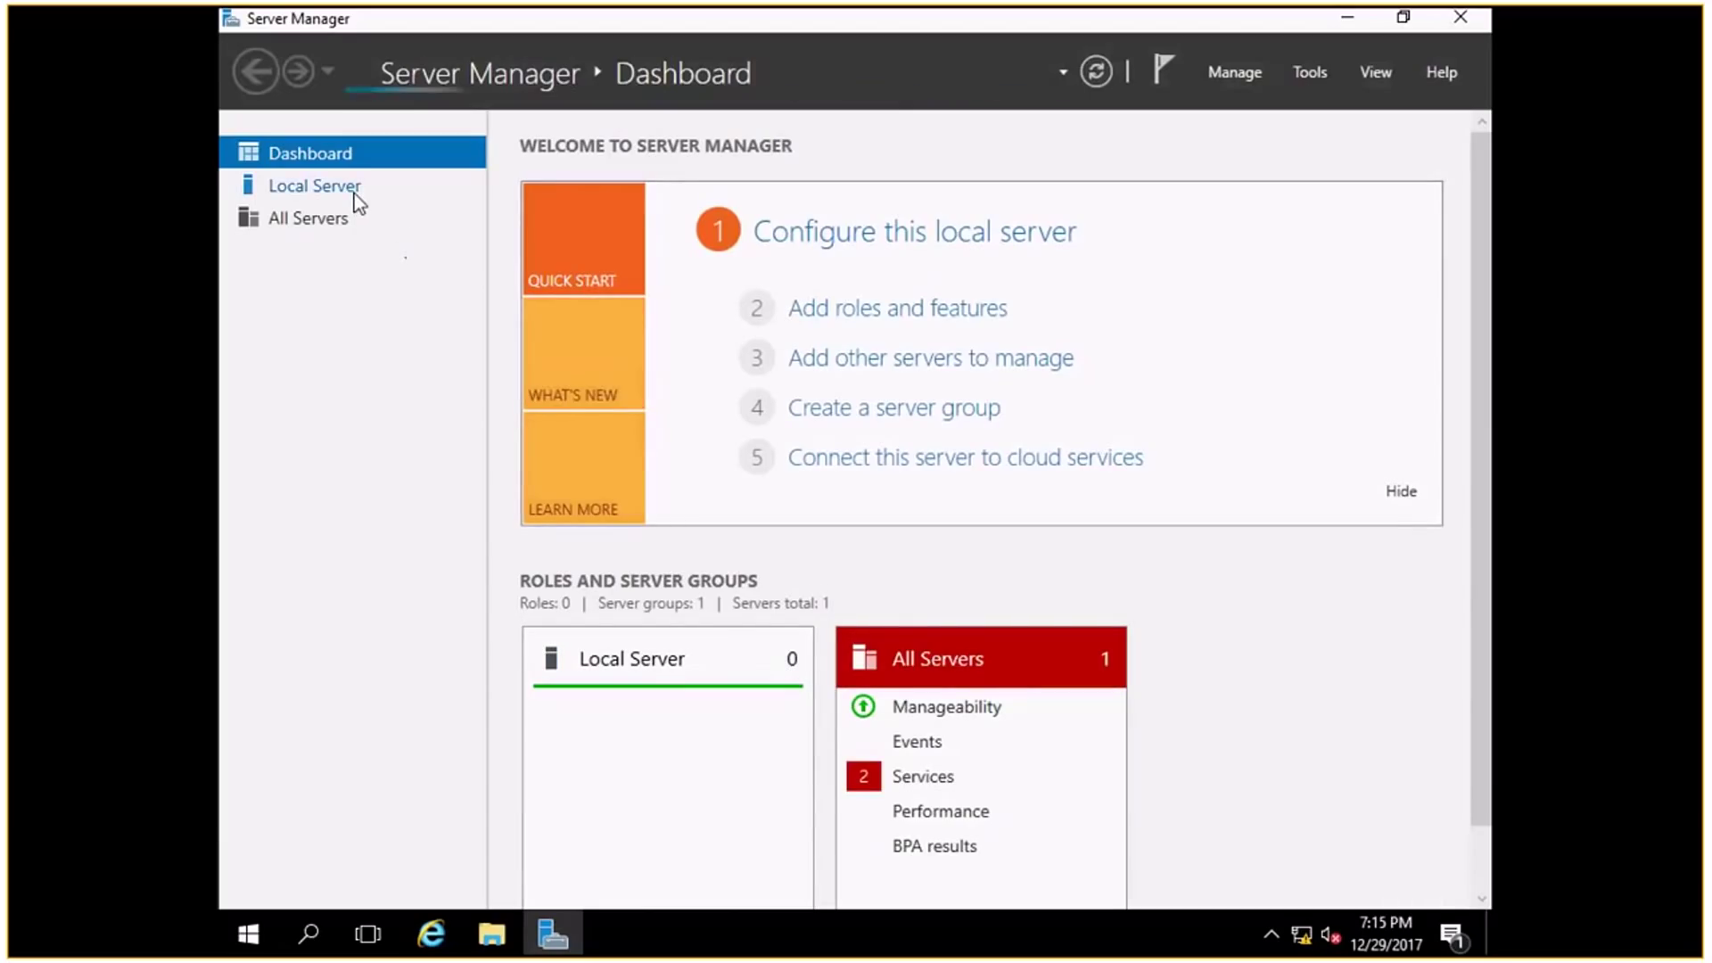